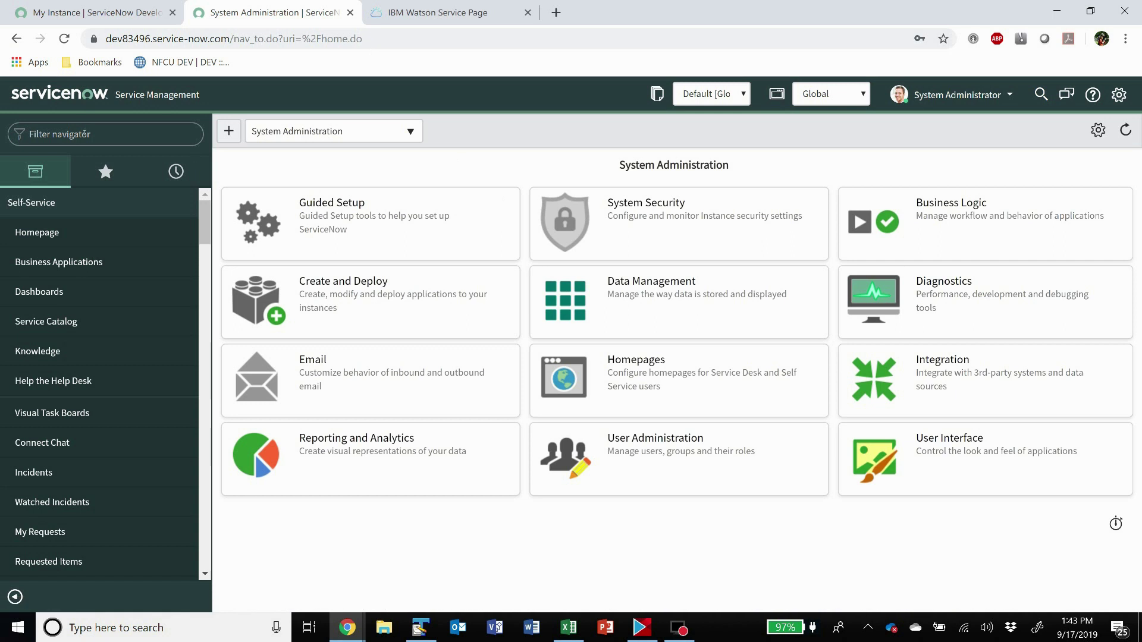
- Open a sample user's record from System Security > Users
left_click(83, 134)
type("users")
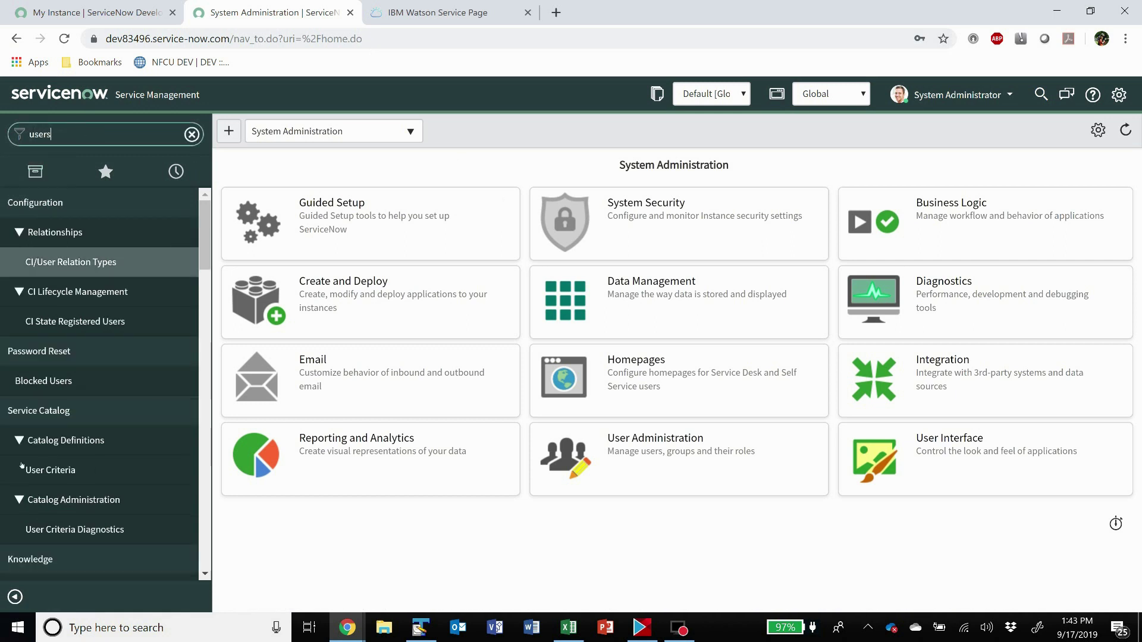
scroll(42, 435, "down", 3)
scroll(42, 434, "down", 1)
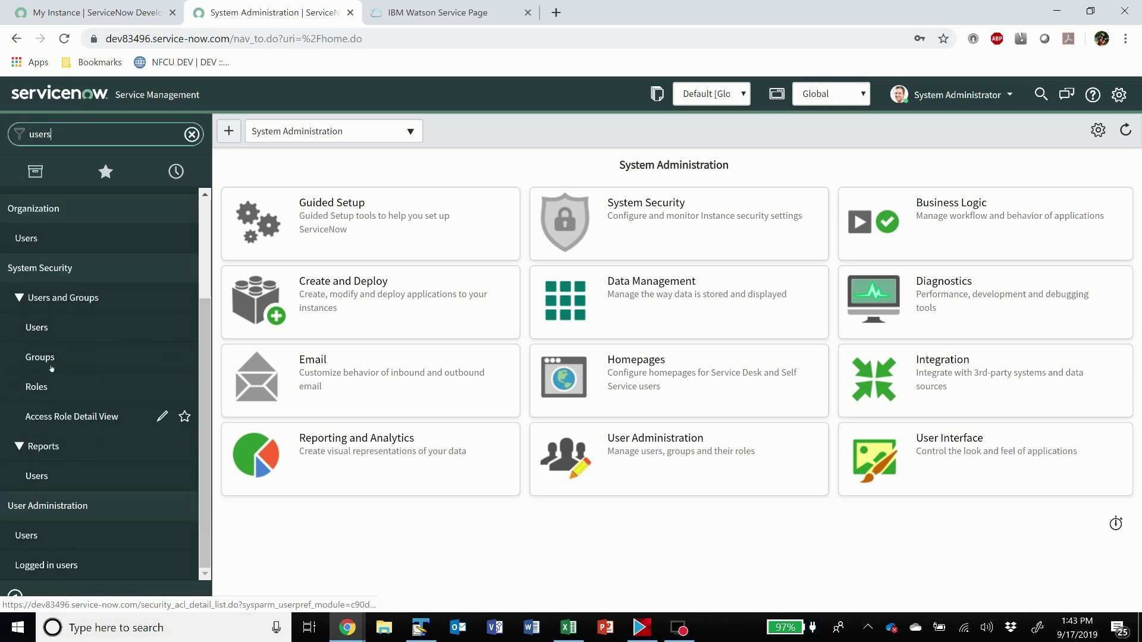
left_click(36, 327)
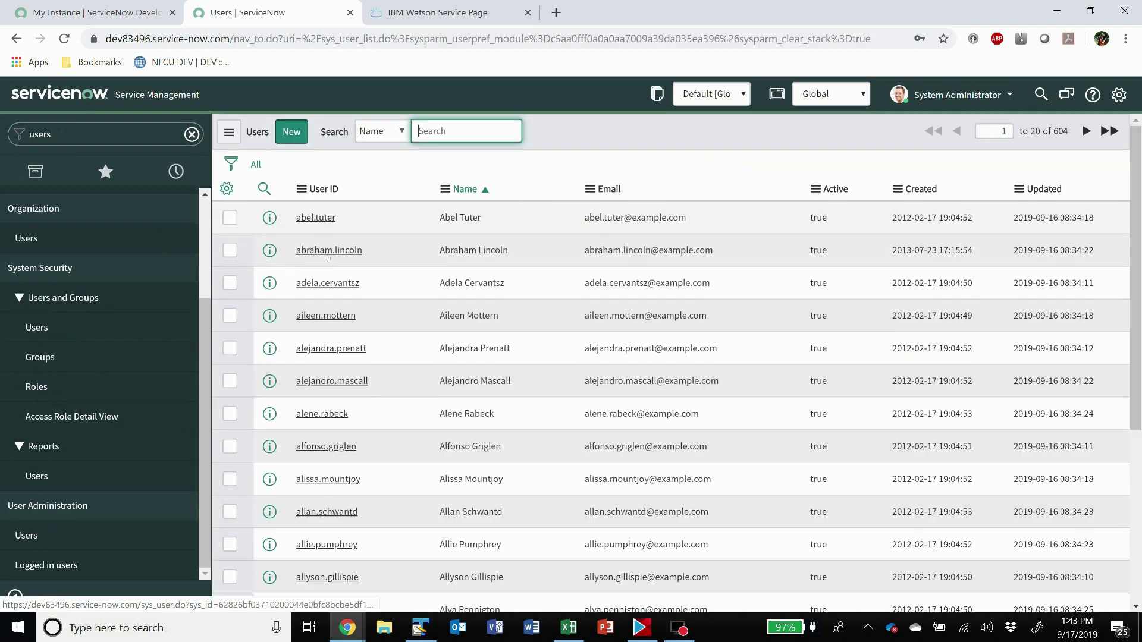
left_click(329, 252)
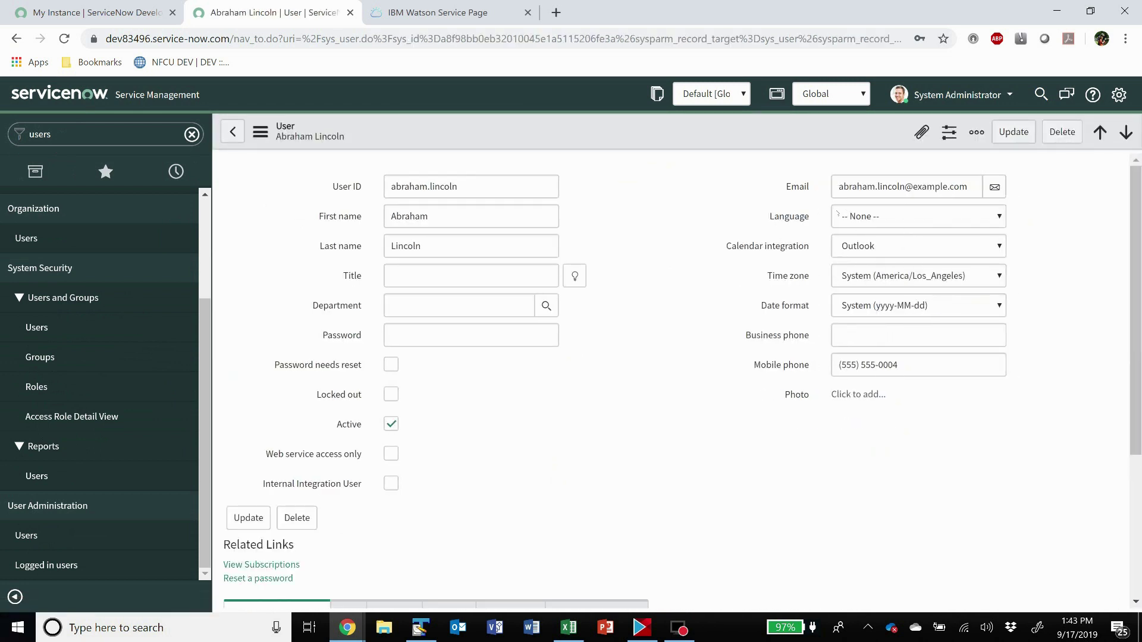
- Set the user's Language field to English
left_click(876, 215)
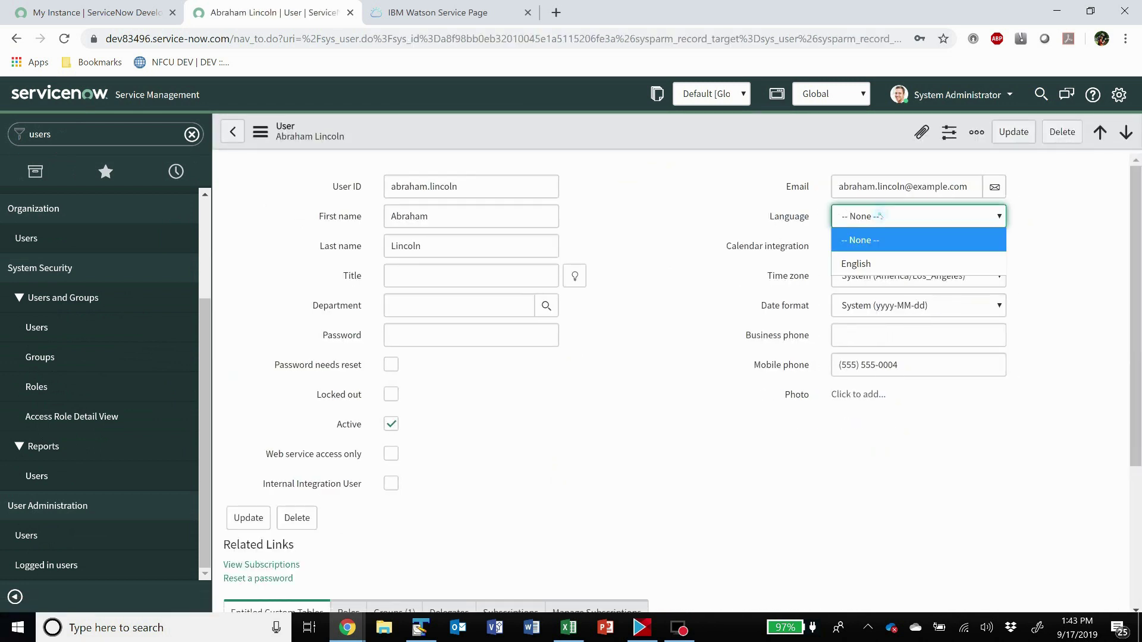
left_click(857, 263)
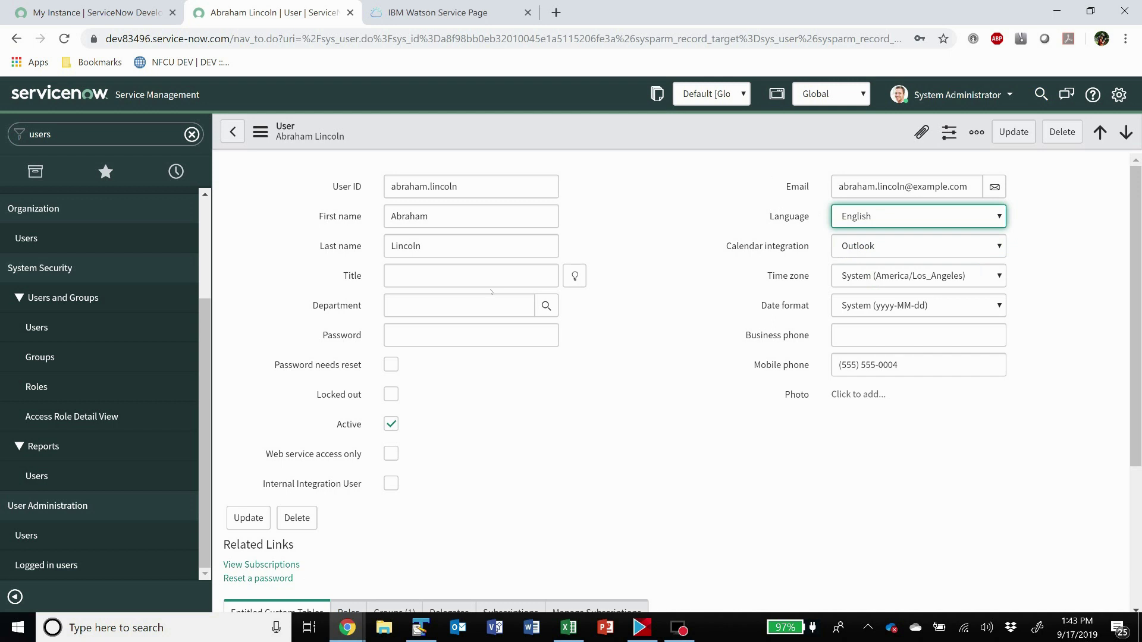
left_click(260, 317)
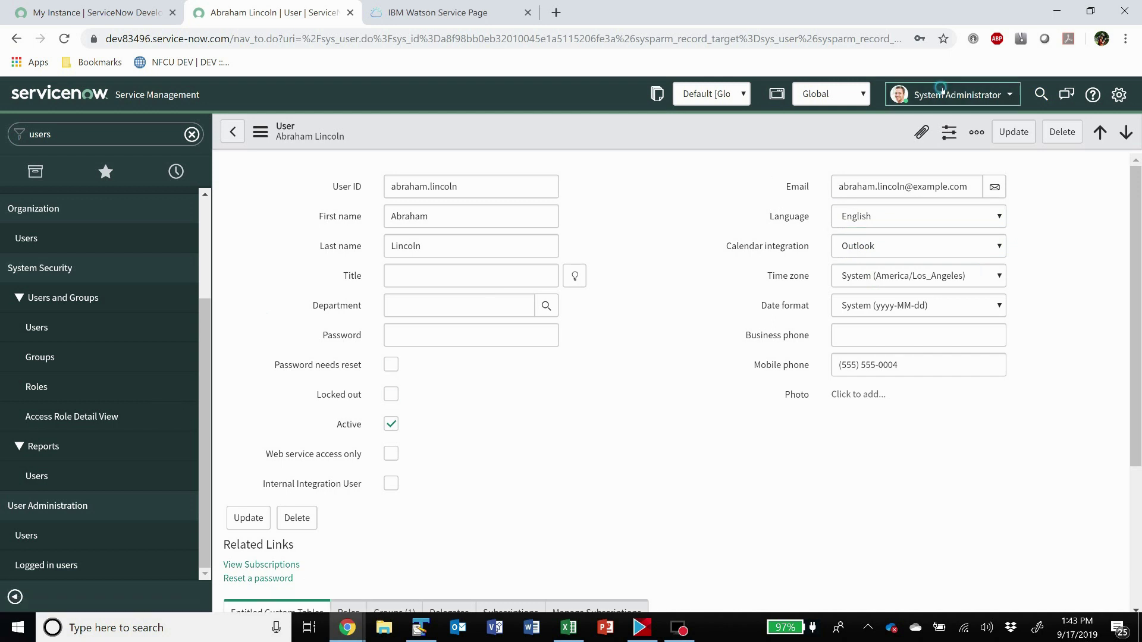
- Go to your own user profile, leaving the unsaved user form
left_click(939, 93)
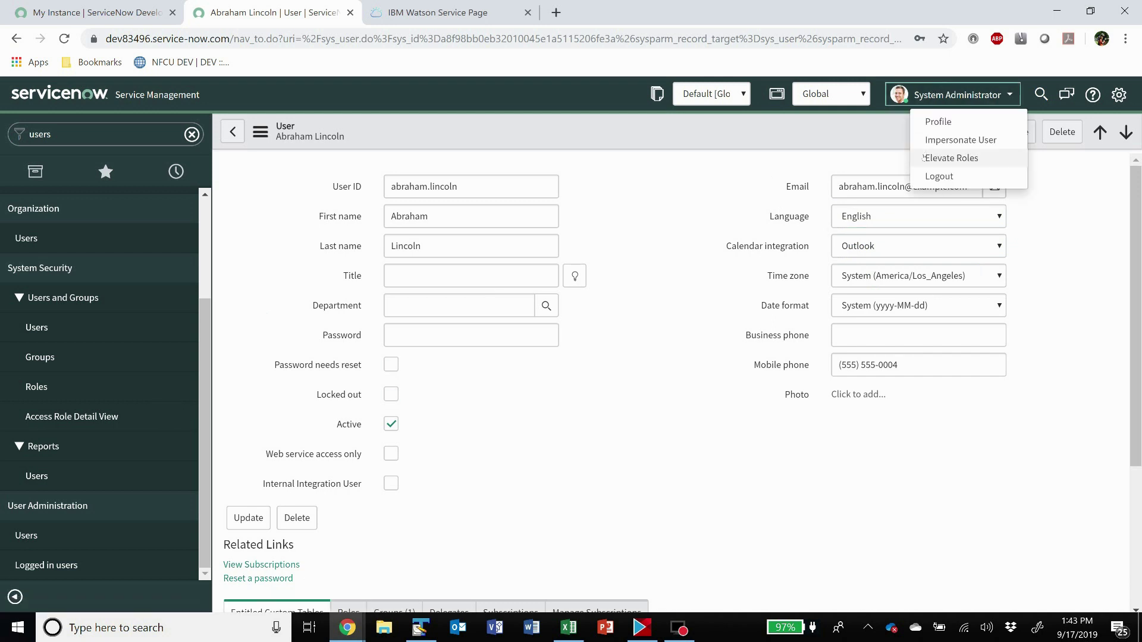
left_click(928, 122)
left_click(636, 123)
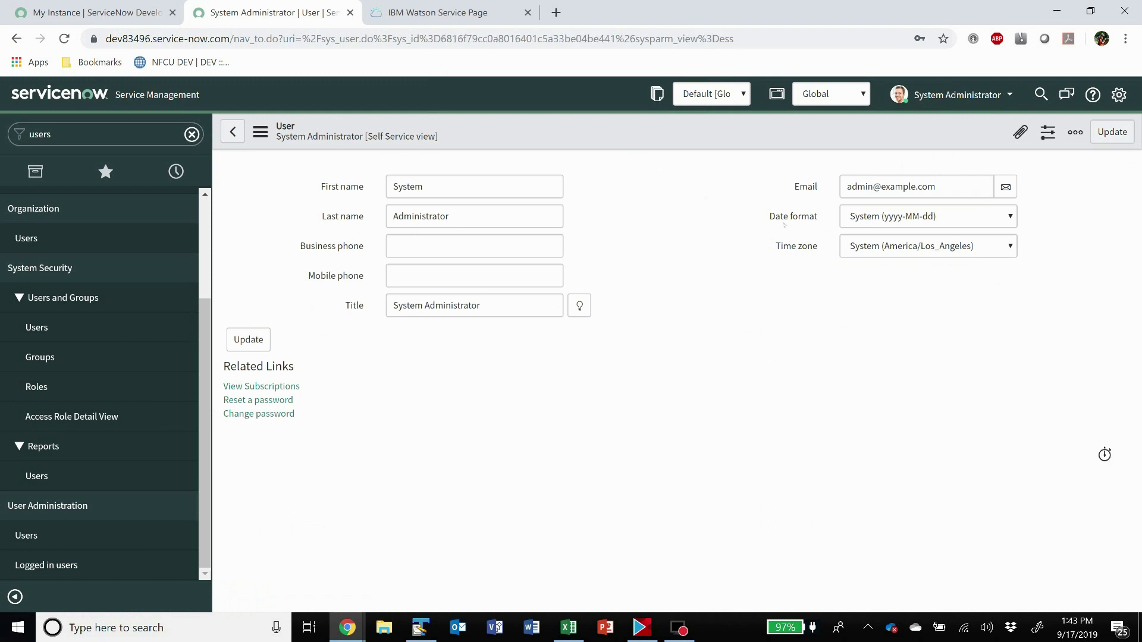
- Switch the profile form to the Default view
left_click(262, 138)
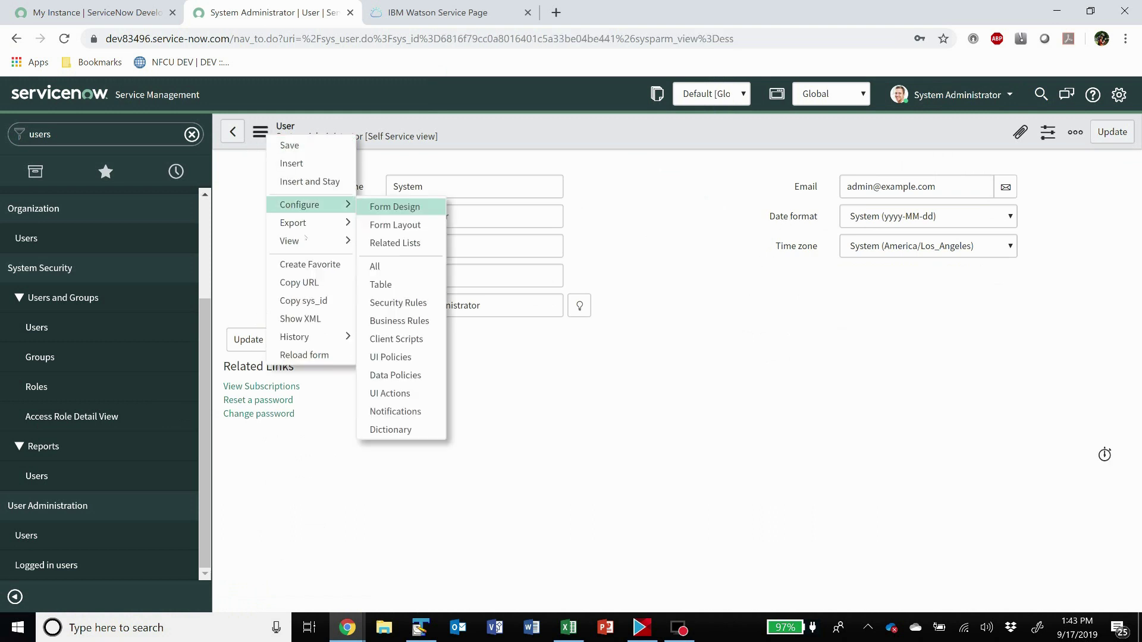
mouse_move(298, 241)
left_click(393, 279)
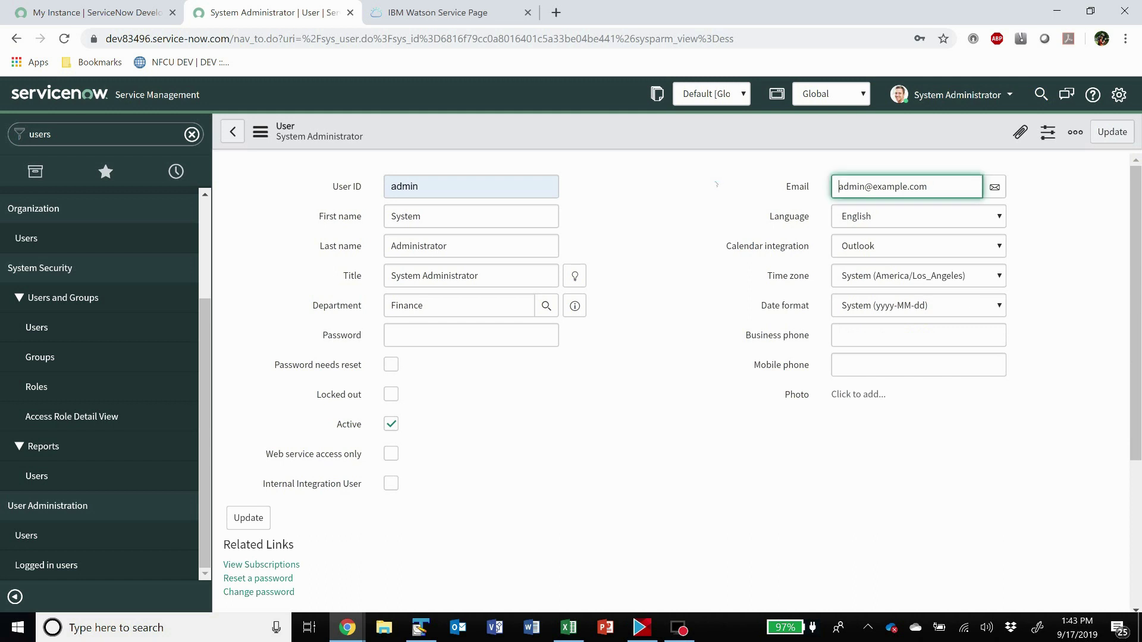
left_click(98, 134)
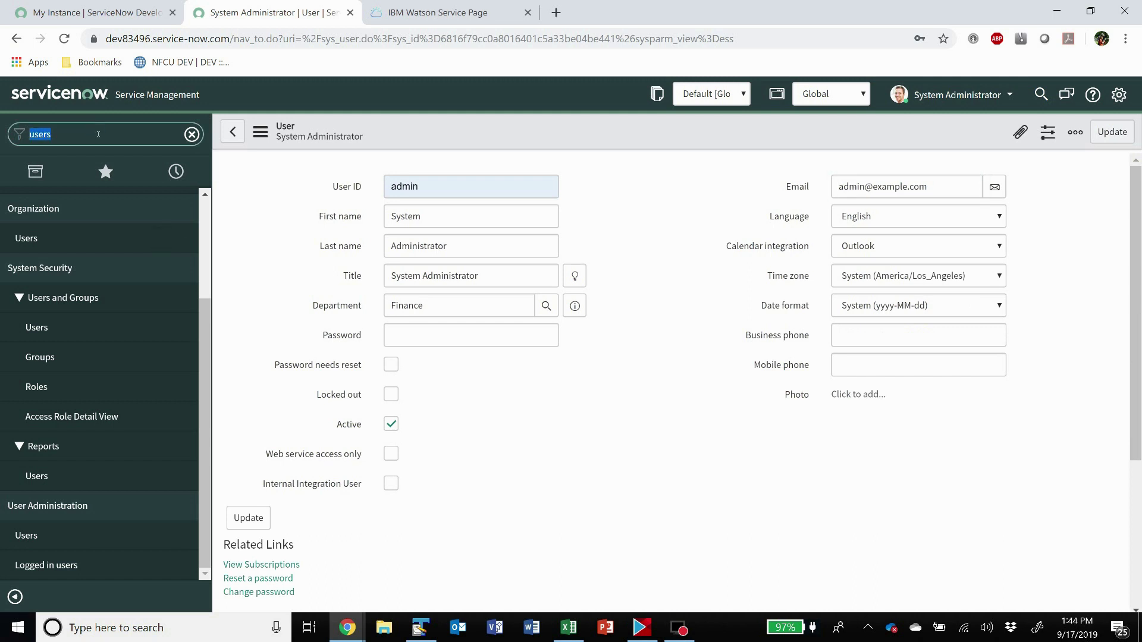
- Open the Plugins list and search for 'dynamic'
type("plugi")
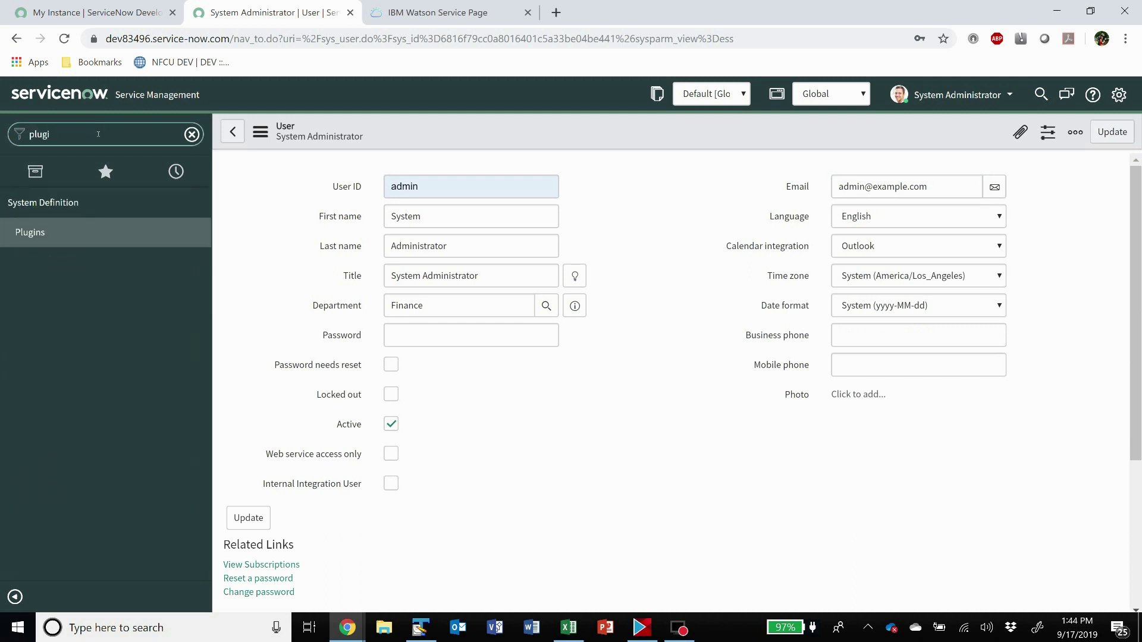
type("ns")
left_click(58, 241)
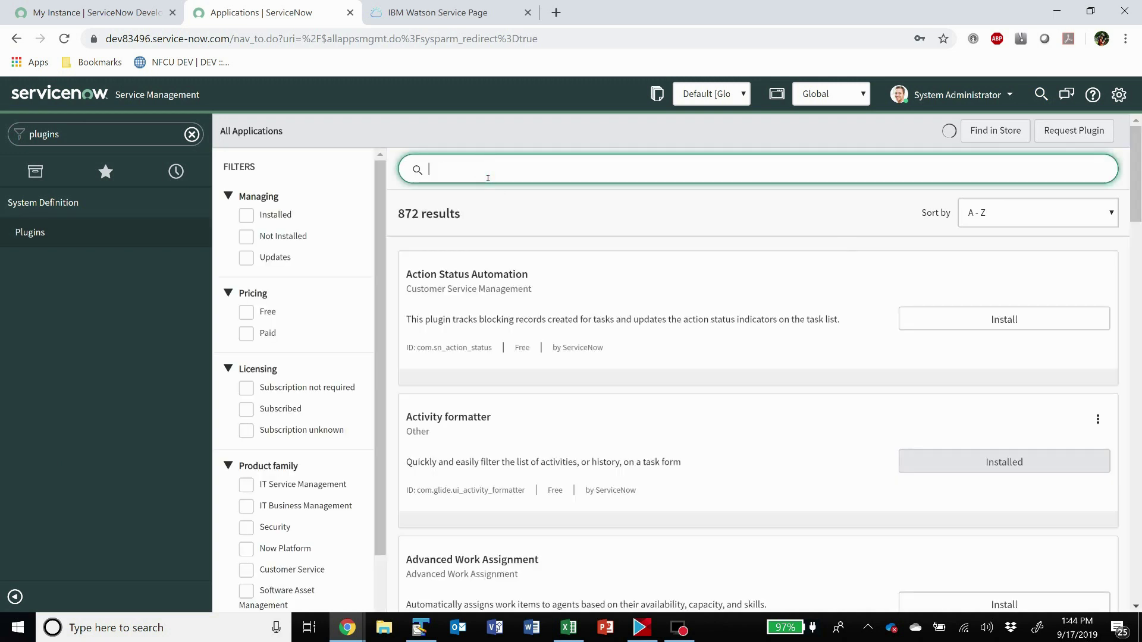
type("dynamic")
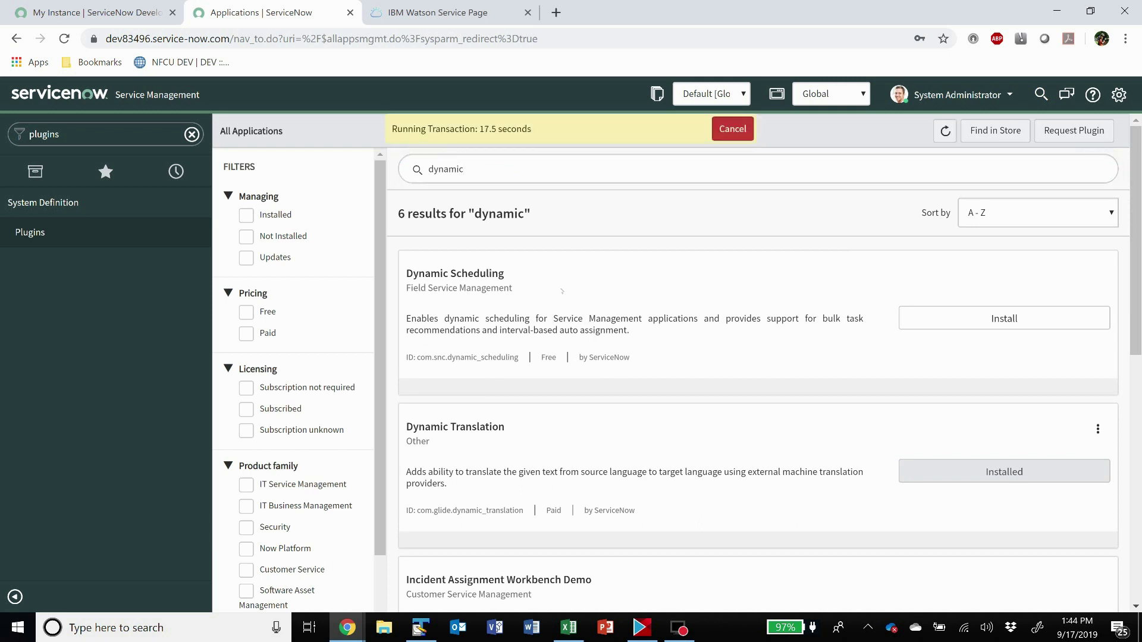
scroll(462, 368, "down", 1)
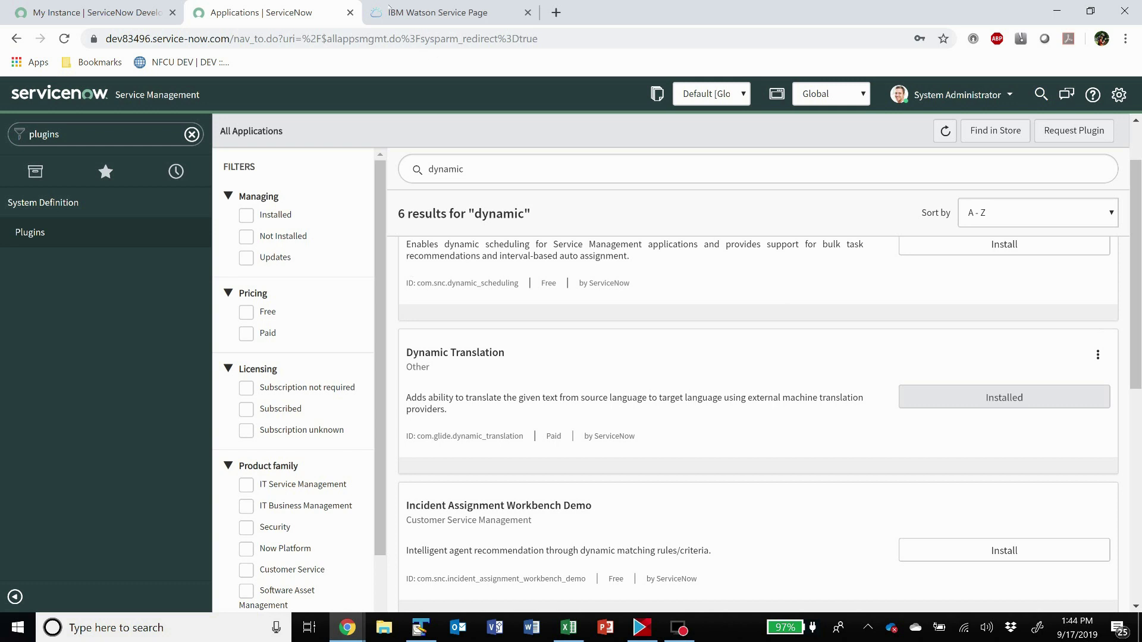
- Review the IBM Language Translator credentials page, then return to the plugin results
left_click(416, 12)
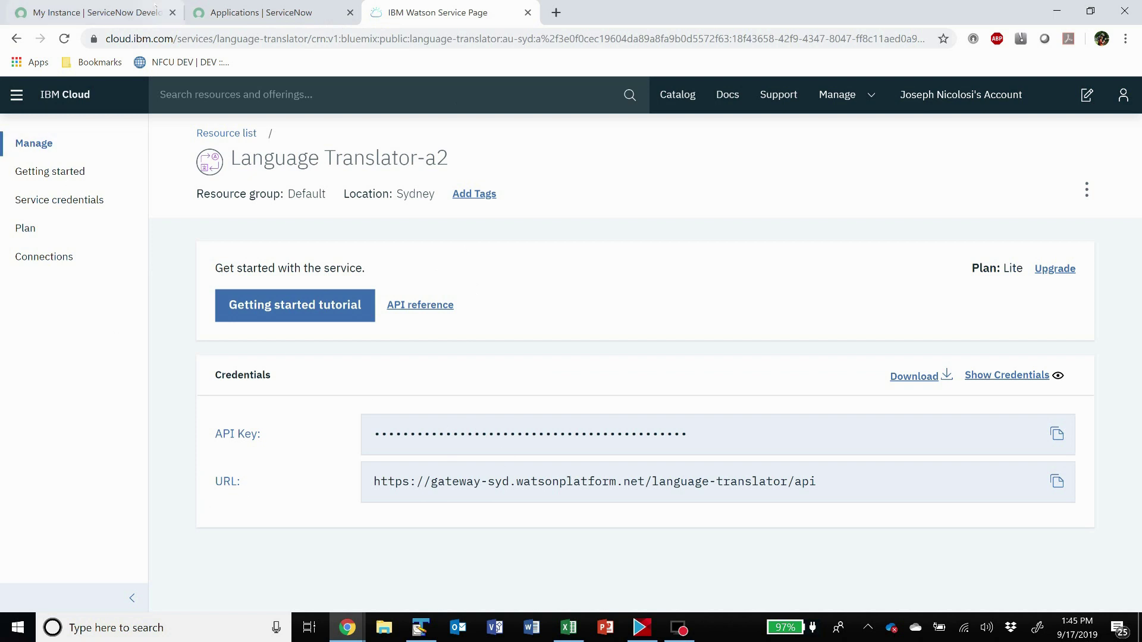
left_click(273, 7)
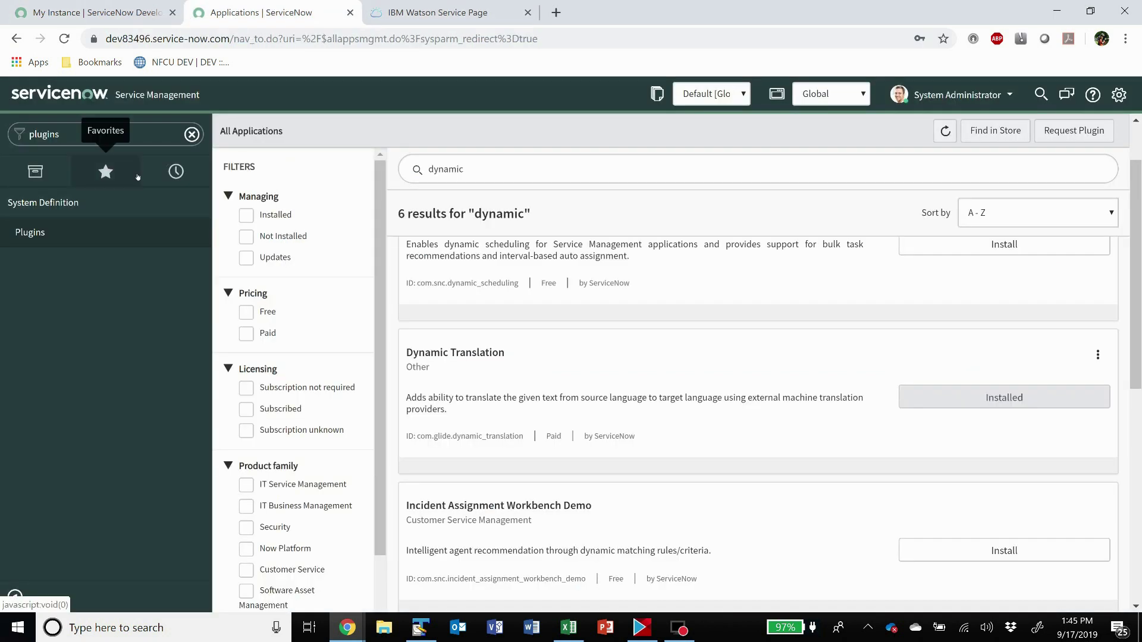
left_click(76, 135)
- Open the IBM record under Translator Configurations
type("tr")
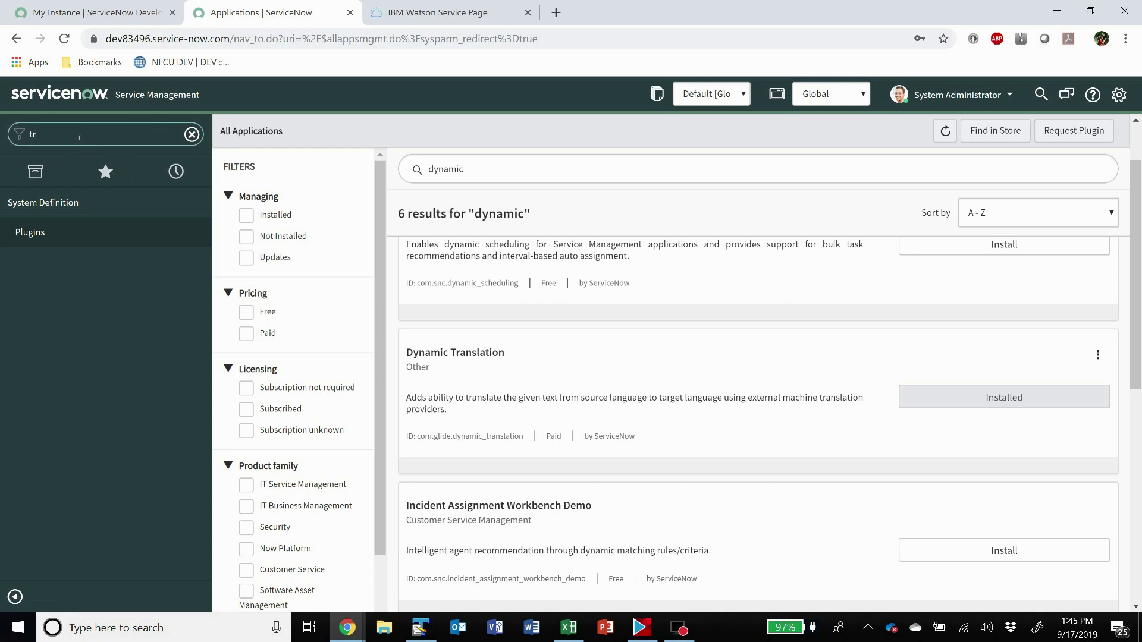
type("ansl")
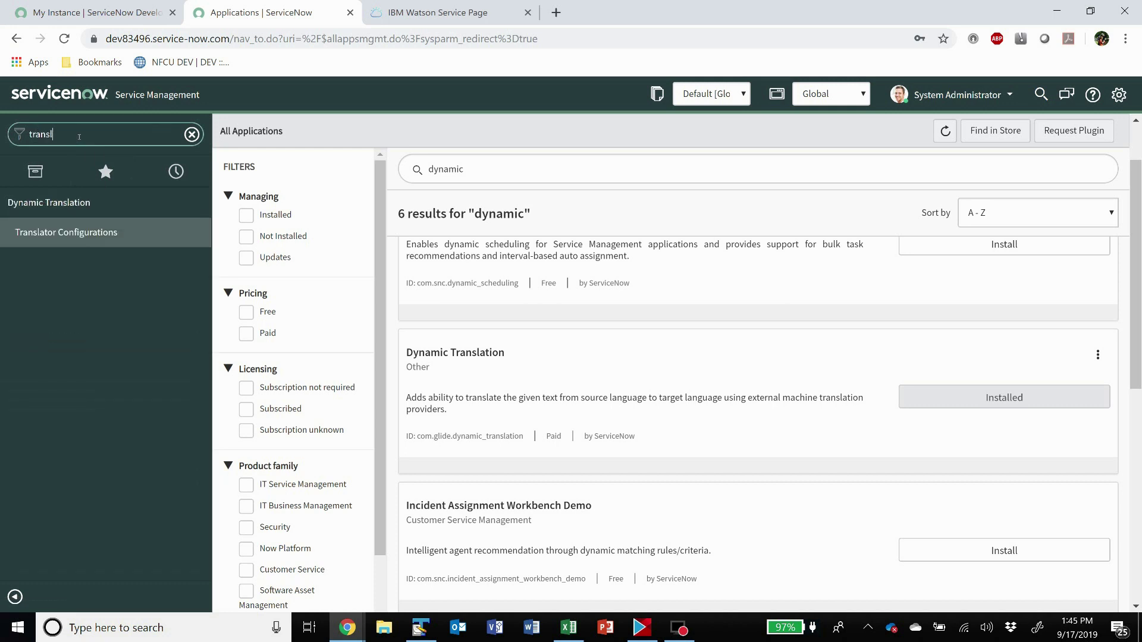
left_click(52, 233)
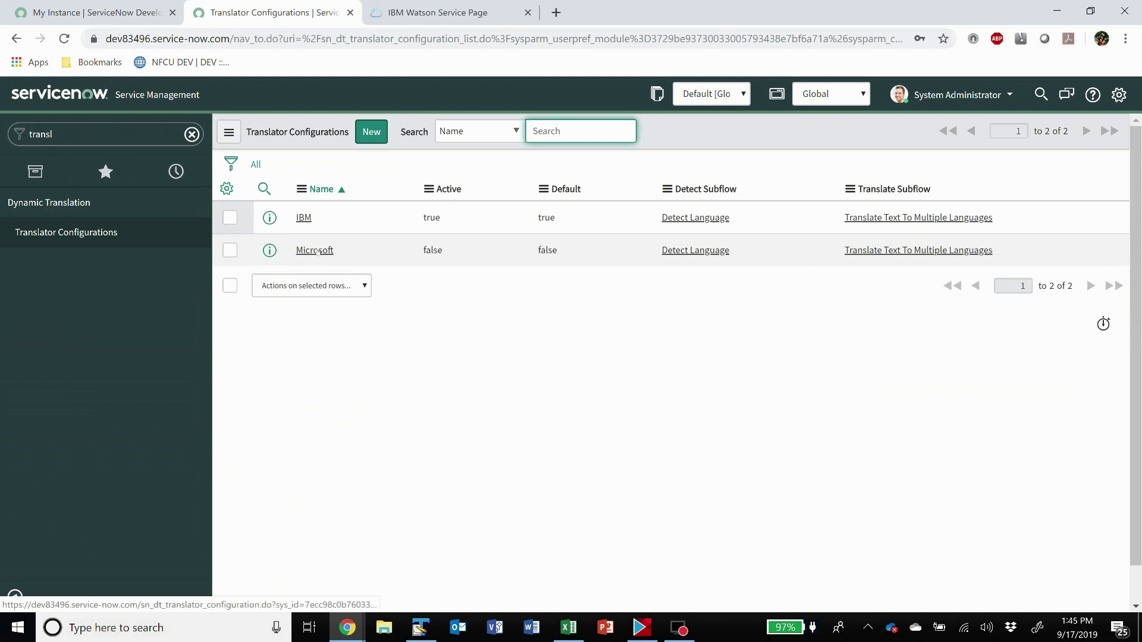
left_click(300, 218)
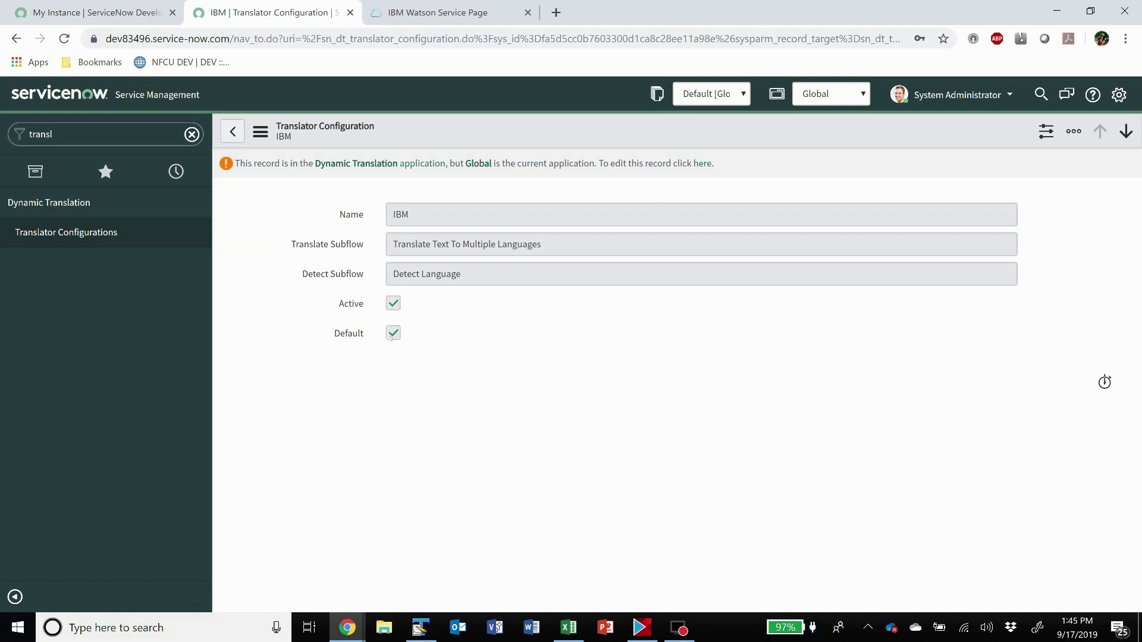
- Check the current update set without changing it
left_click(746, 98)
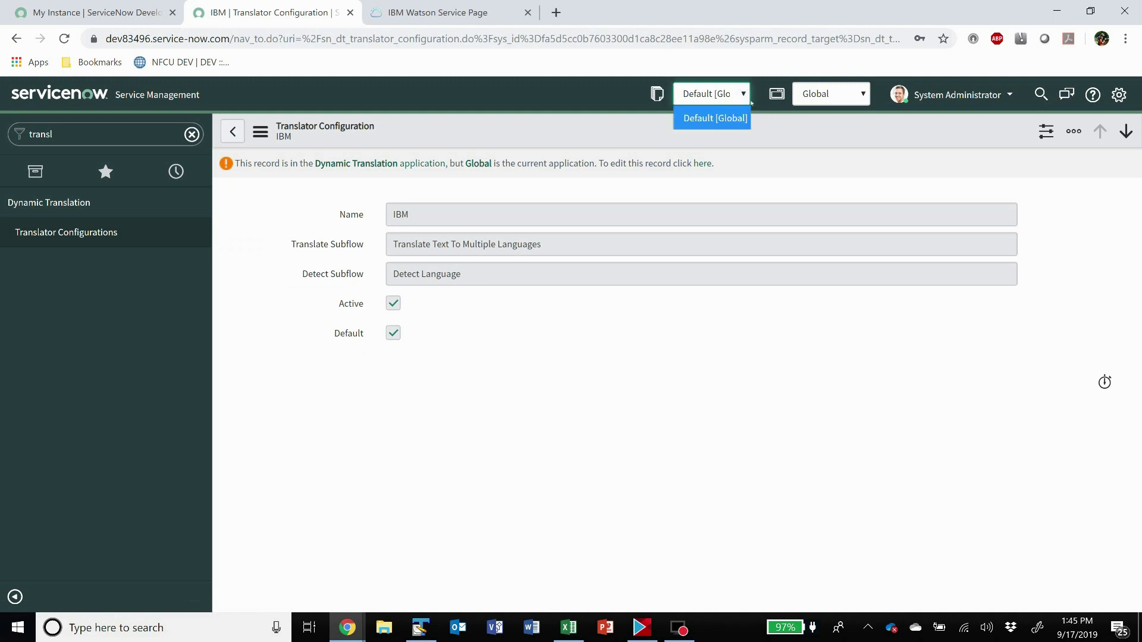
left_click(771, 133)
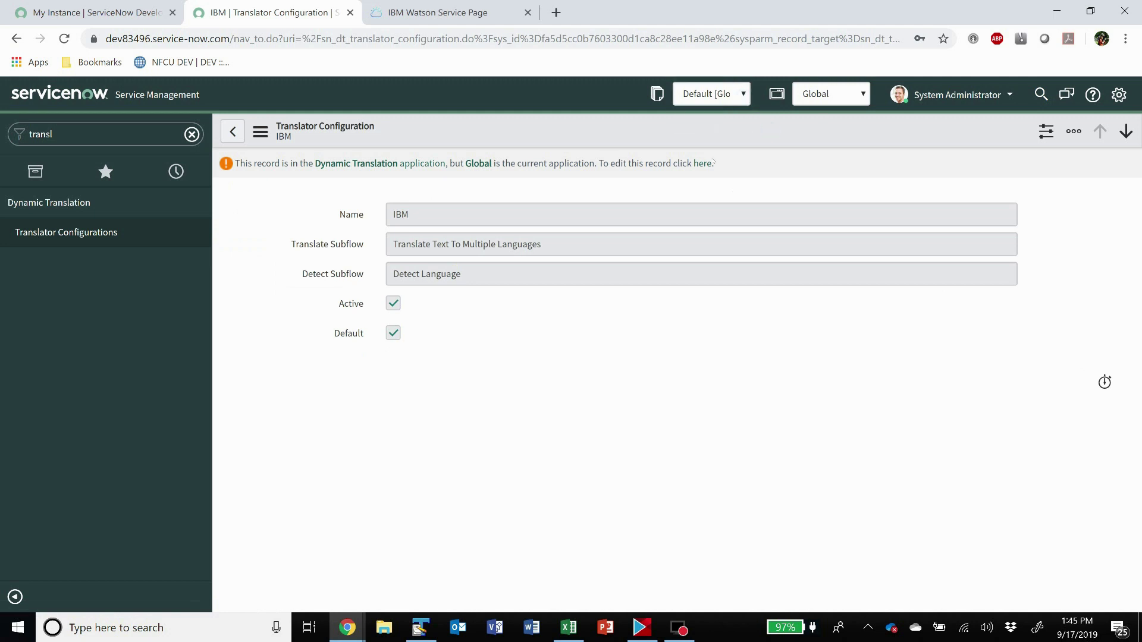
left_click(78, 144)
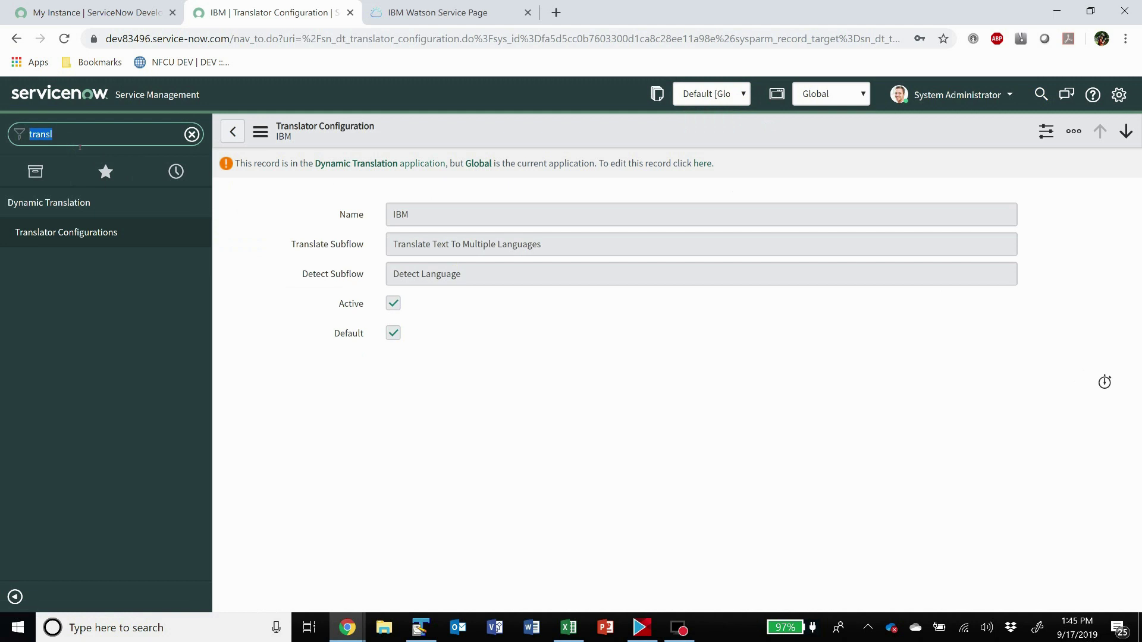
- Open the IBM Watson record in the Credentials list
type("cred")
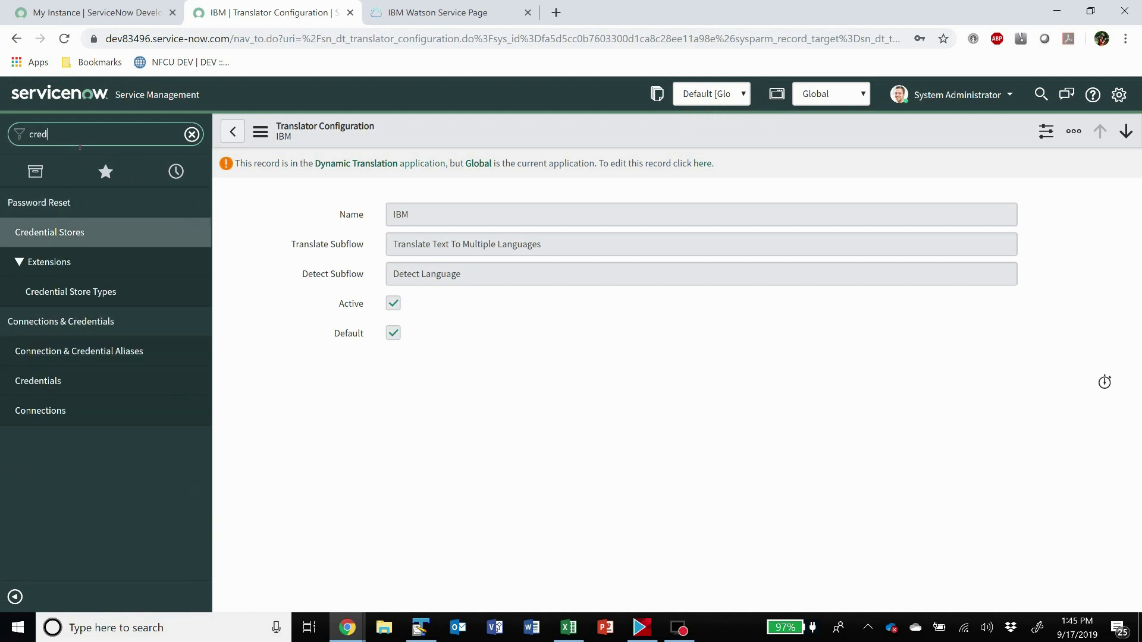
left_click(46, 381)
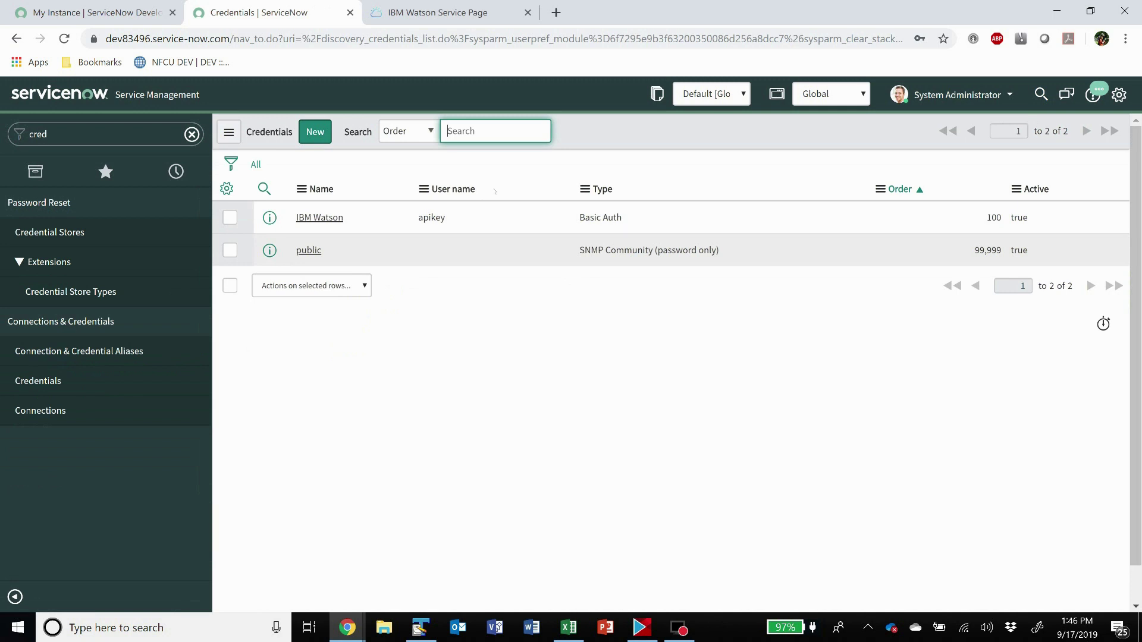
left_click(322, 215)
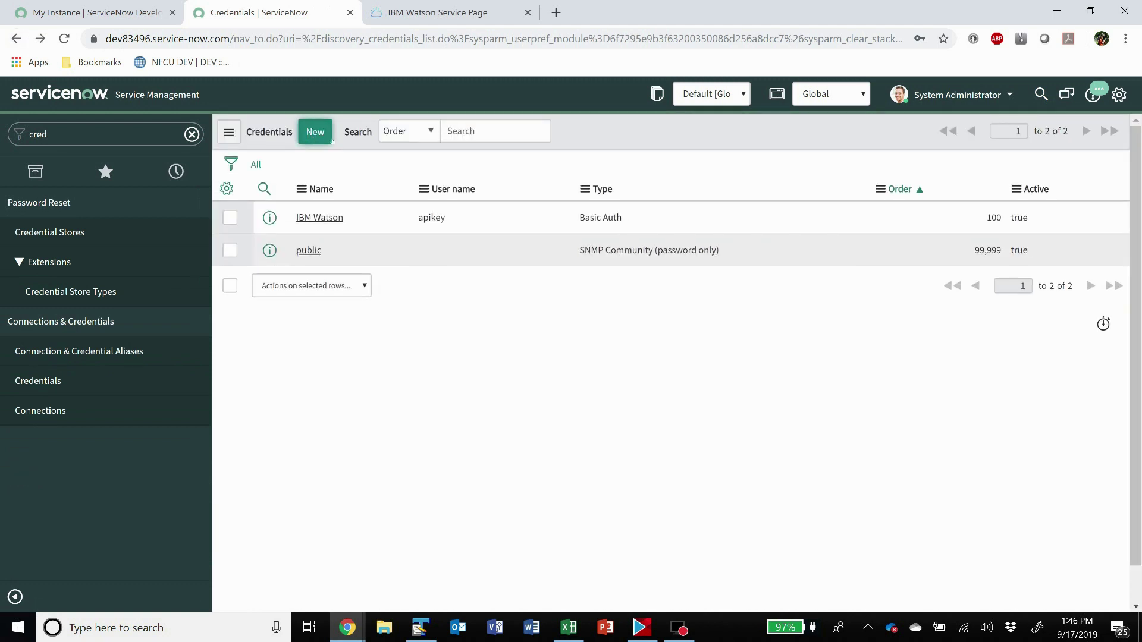
left_click(315, 132)
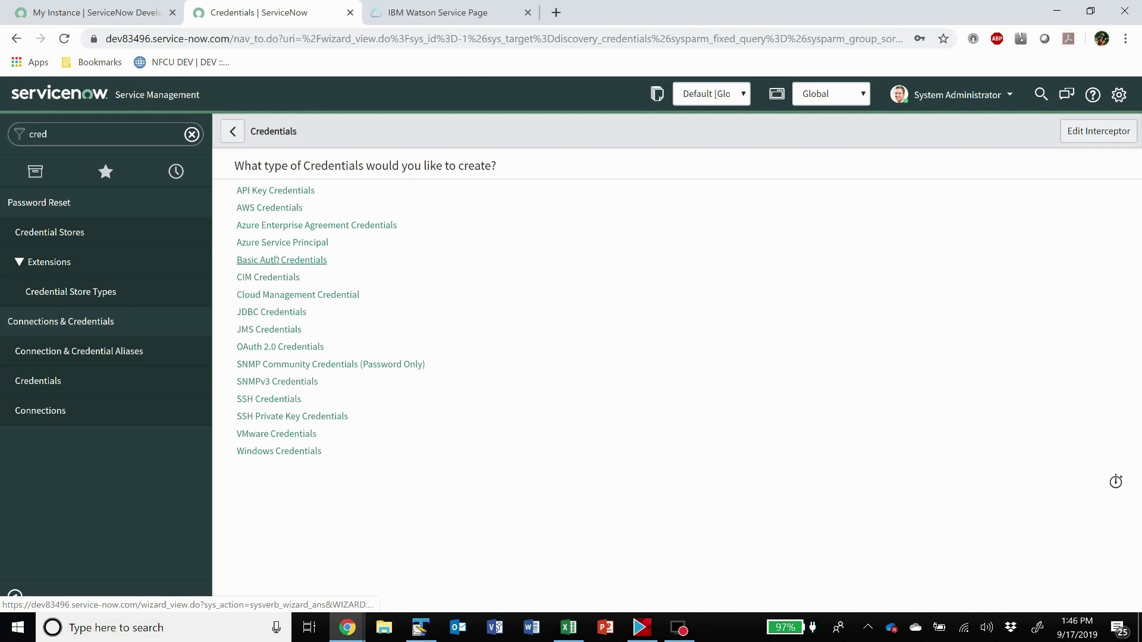
left_click(60, 381)
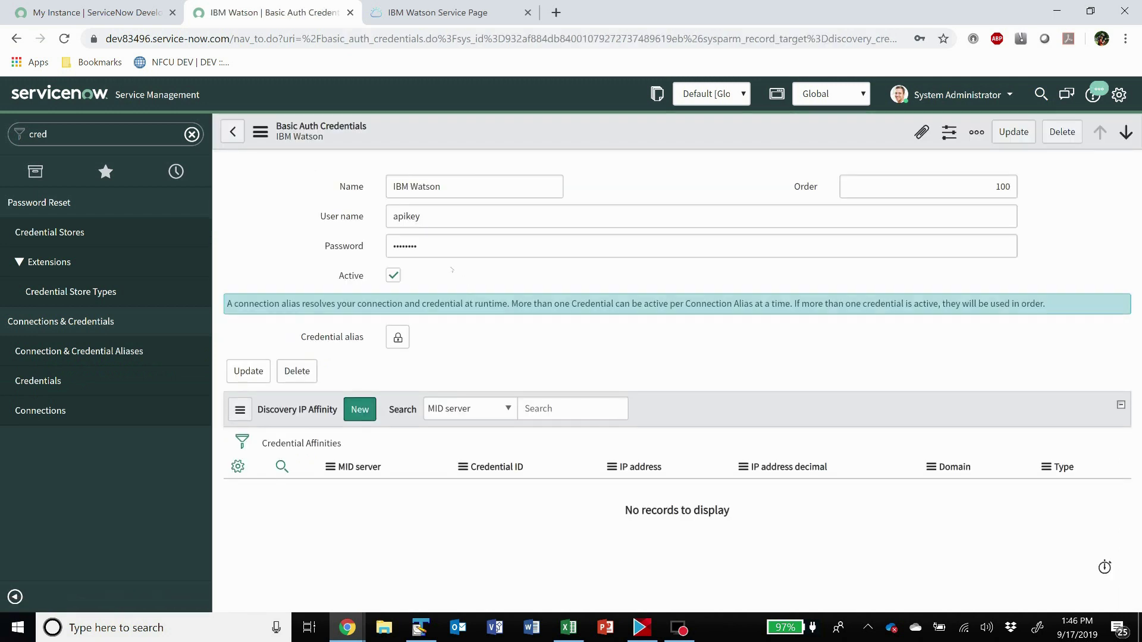
left_click(457, 208)
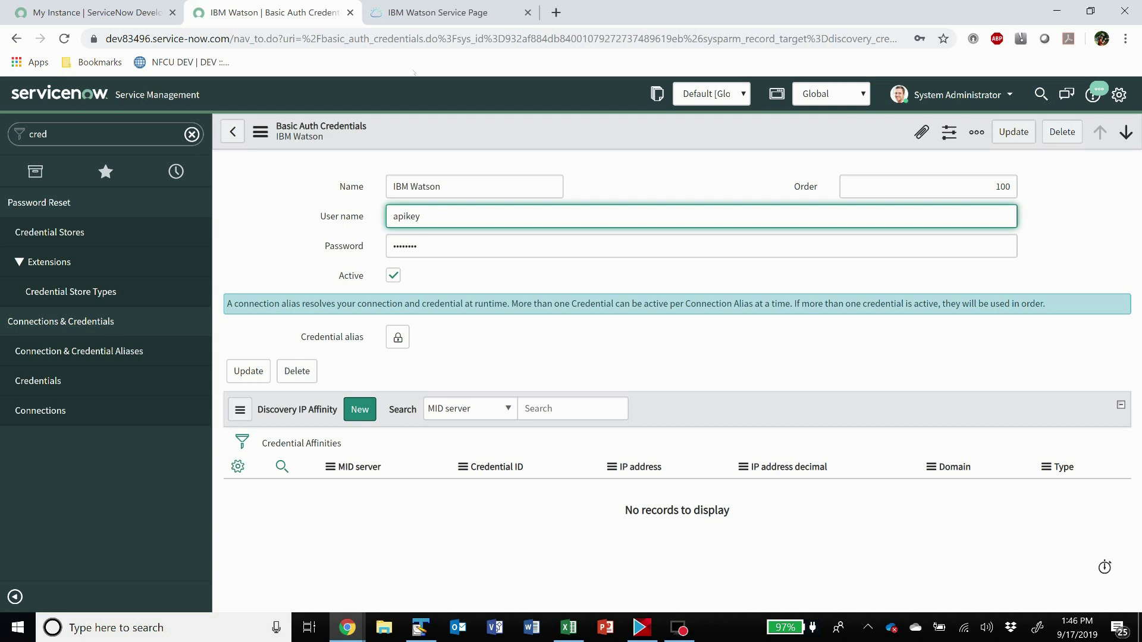
- Copy the Language Translator API key from IBM Cloud and paste it as the Password
left_click(431, 23)
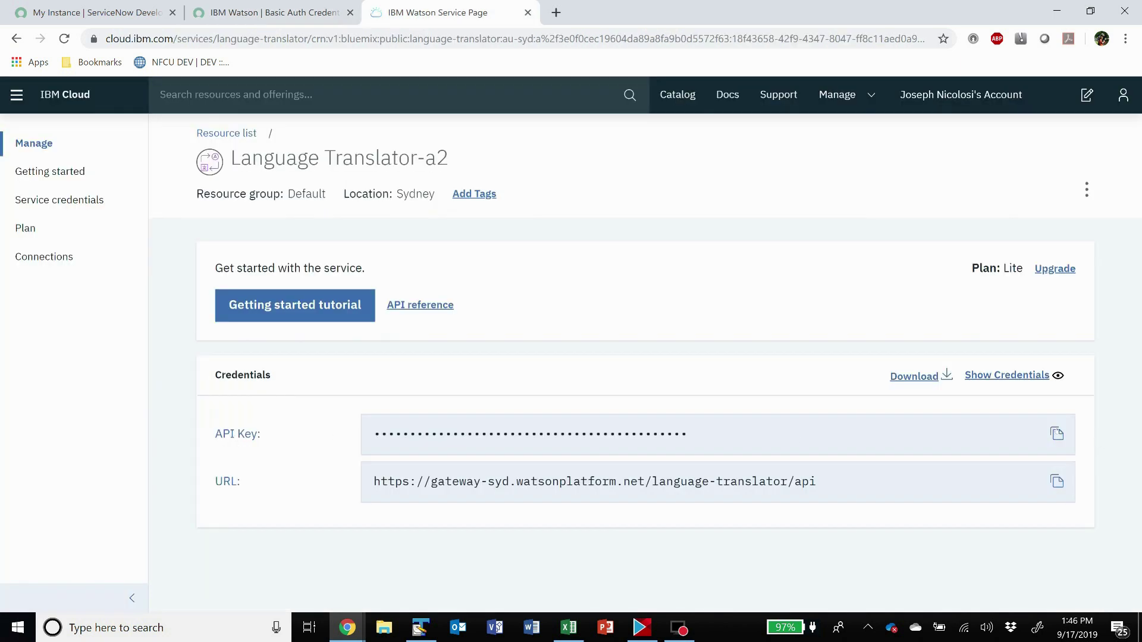
left_click(1057, 434)
key("ctrl+shift+Tab")
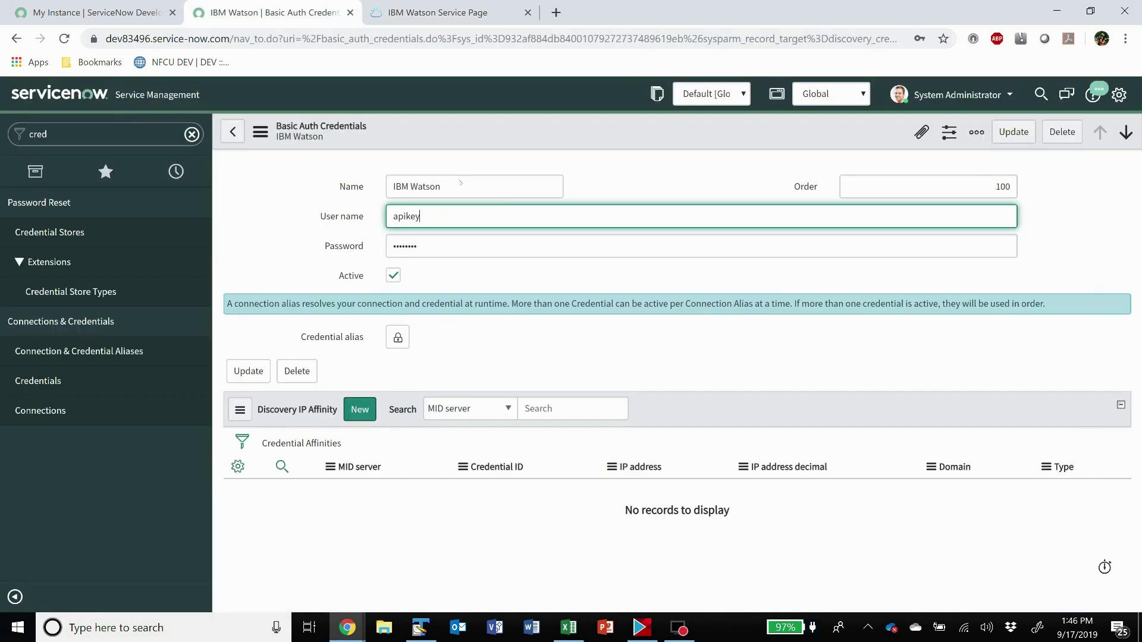
left_click(489, 246)
key("ctrl+a")
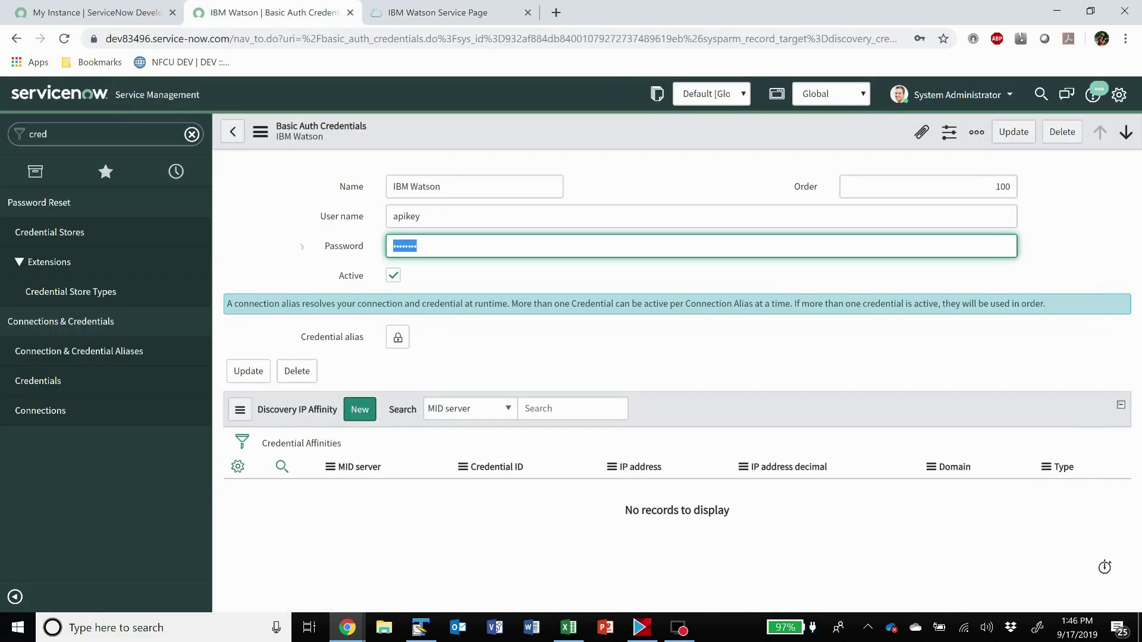
key("ctrl+v")
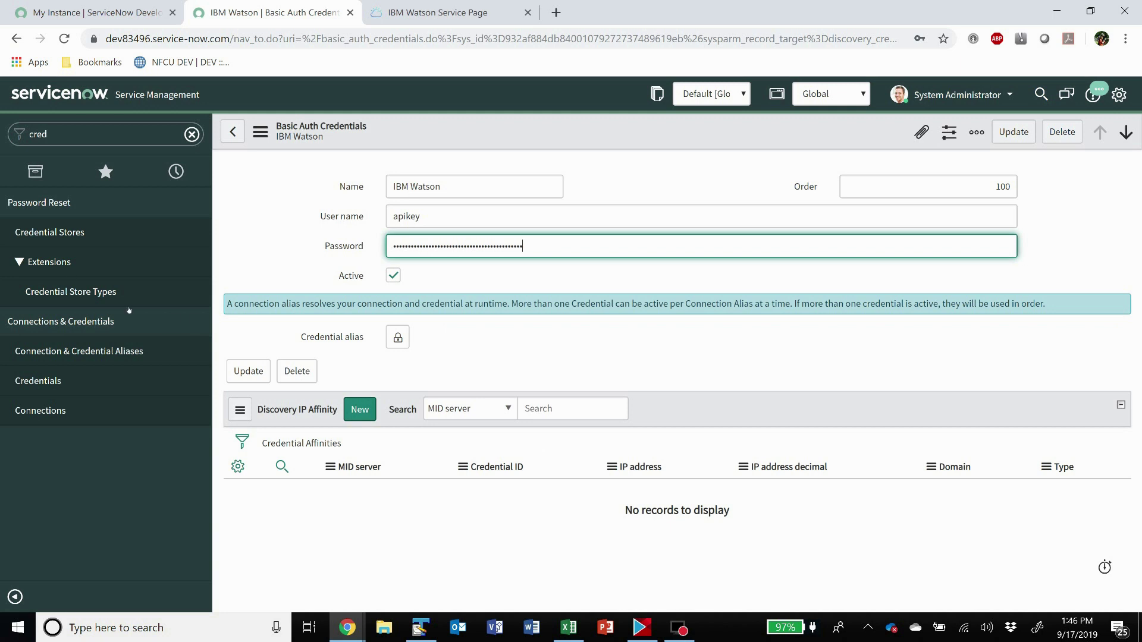
left_click(75, 352)
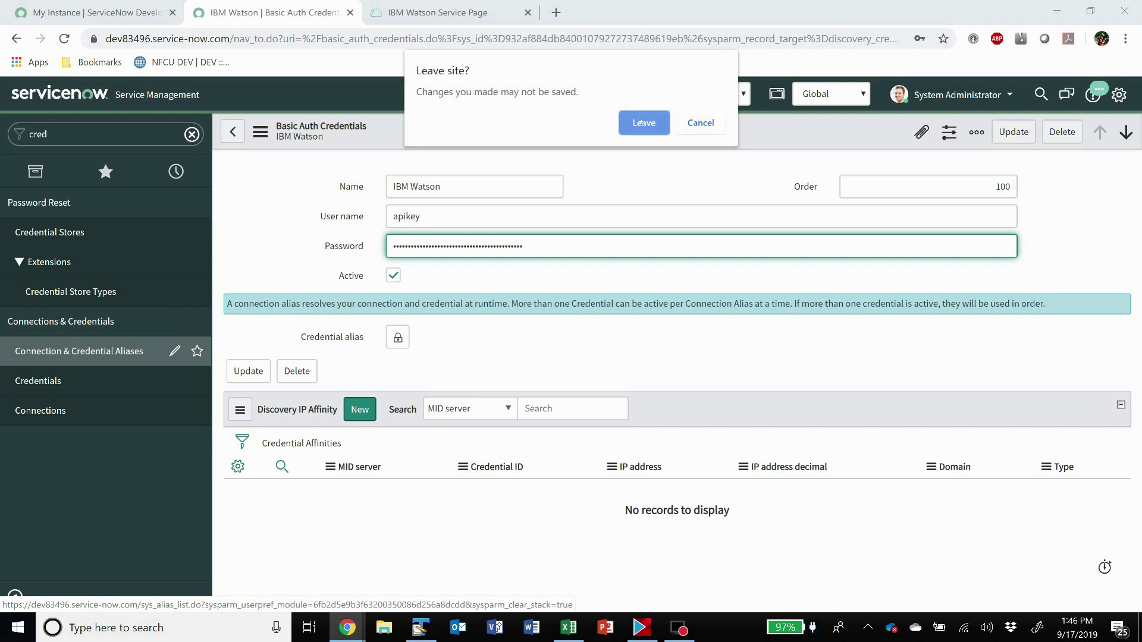
- Leave the credential page and open the IBMTranslation connection alias record
left_click(641, 122)
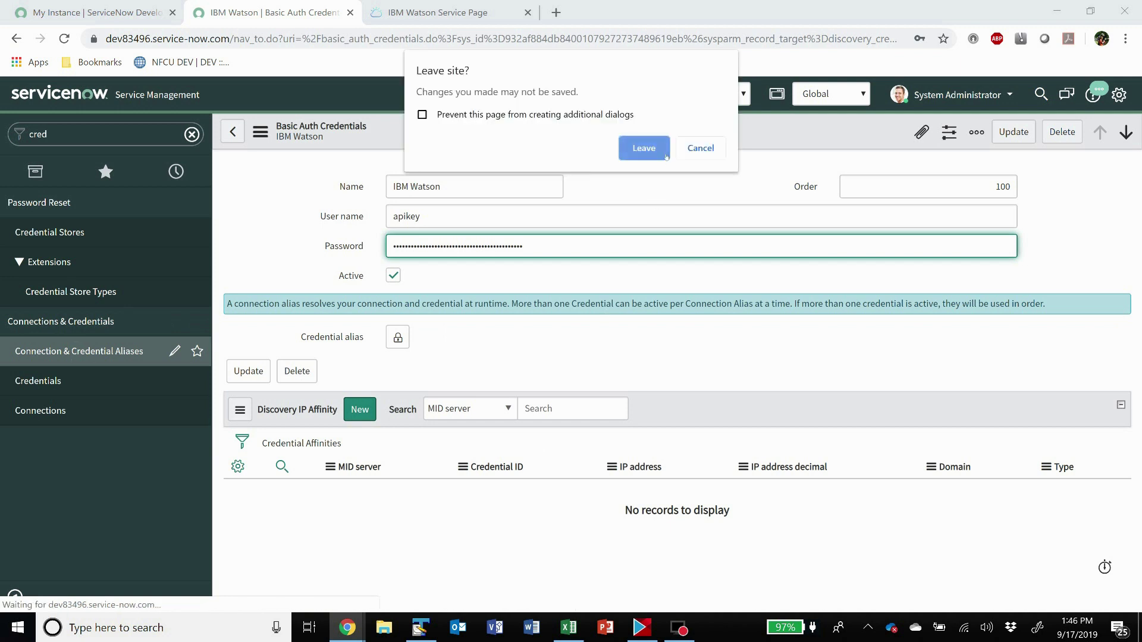
left_click(666, 156)
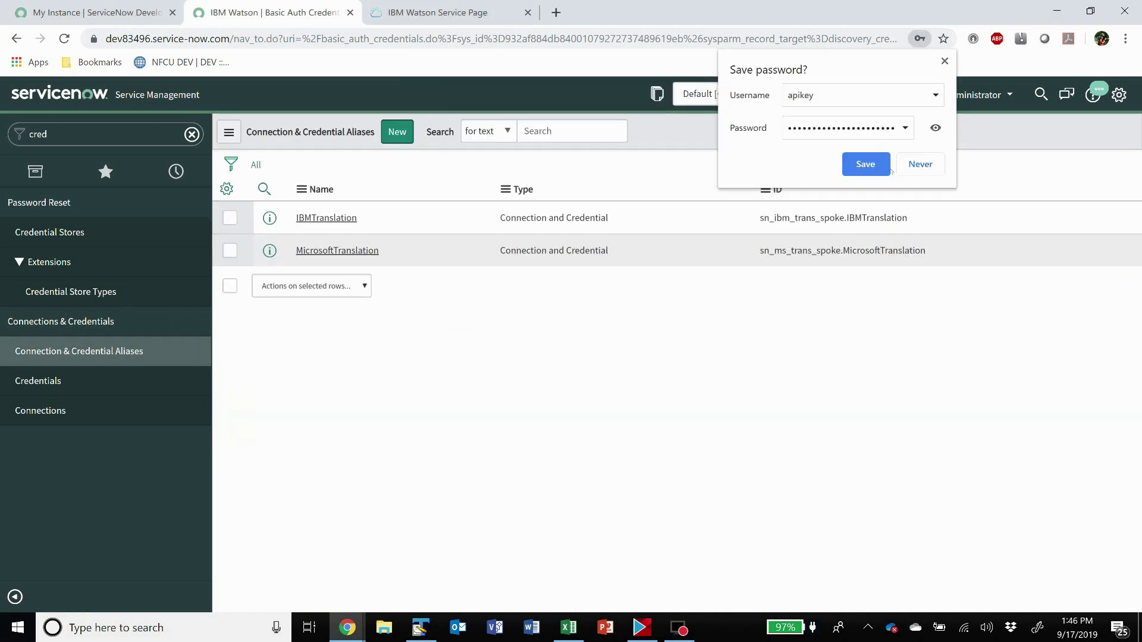
left_click(887, 168)
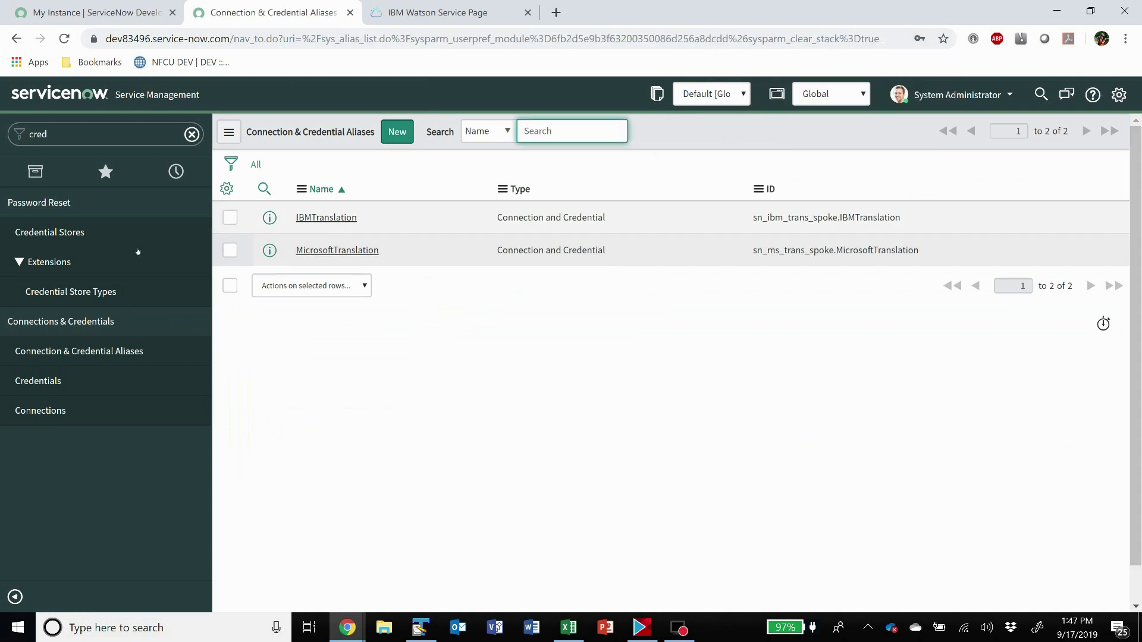
left_click(89, 351)
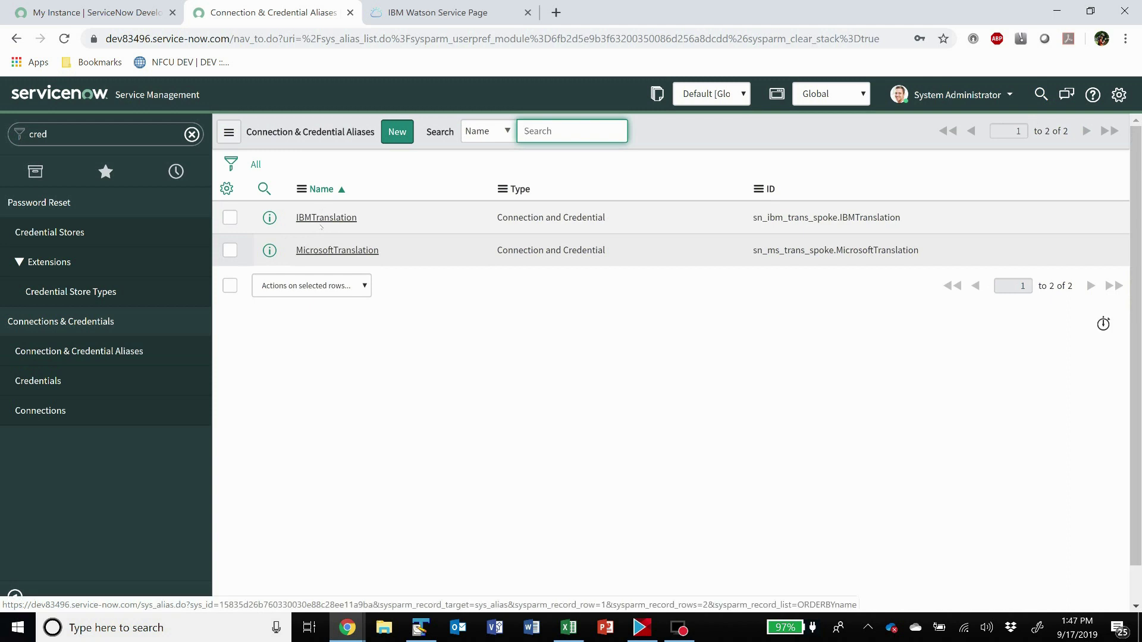
left_click(324, 219)
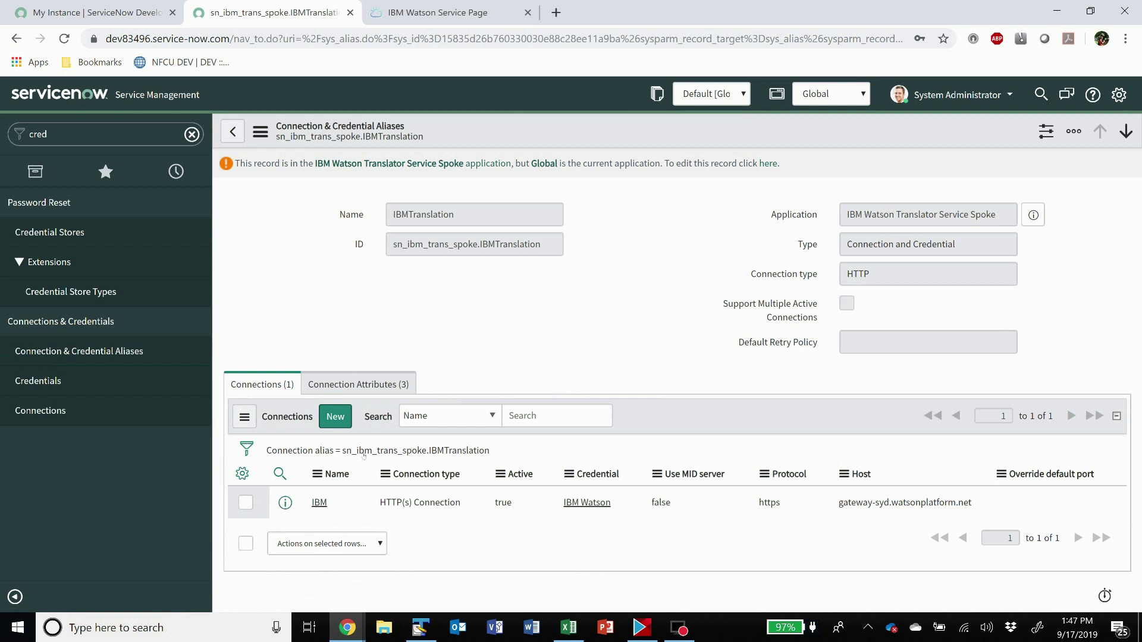
double_click(434, 505)
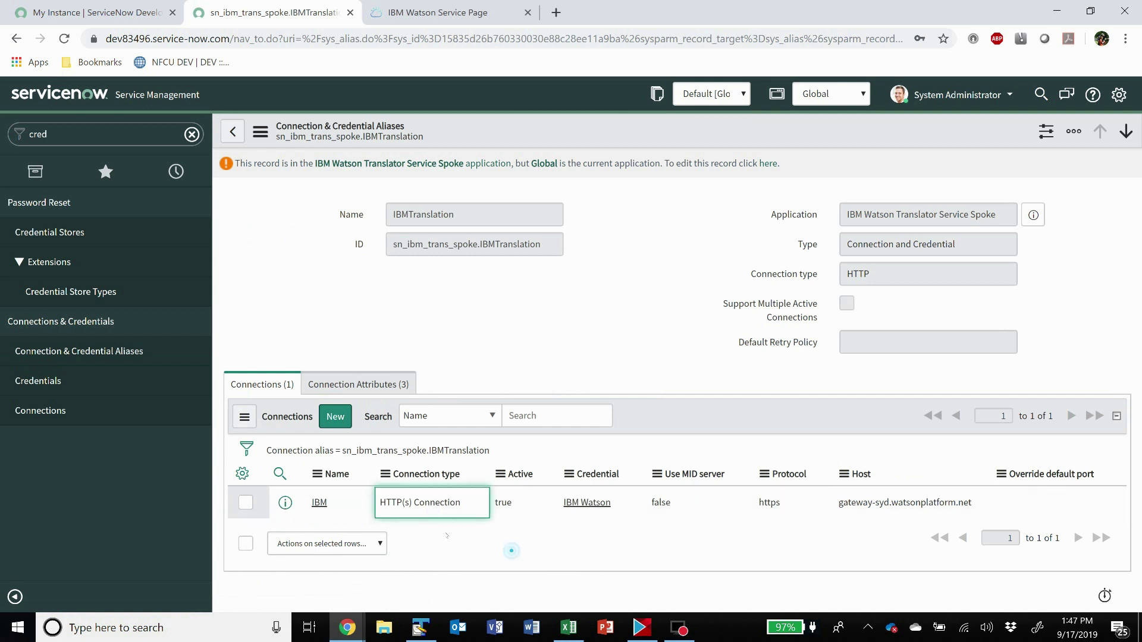
- Create a new connection with Credential IBM Watson and Name 'Name'
left_click(335, 417)
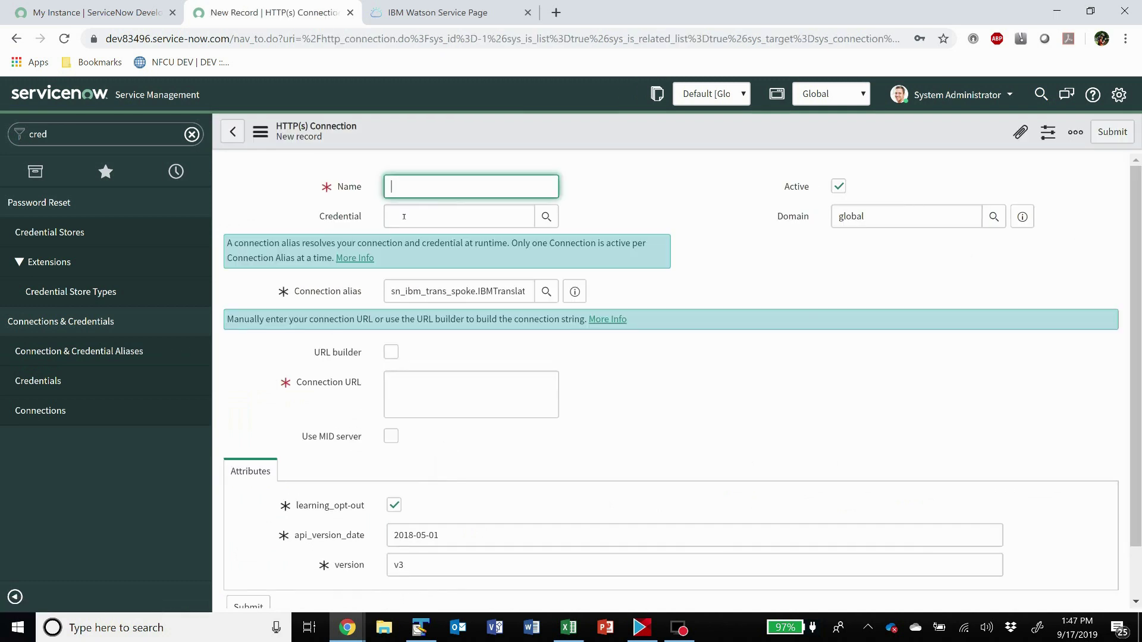
left_click(404, 216)
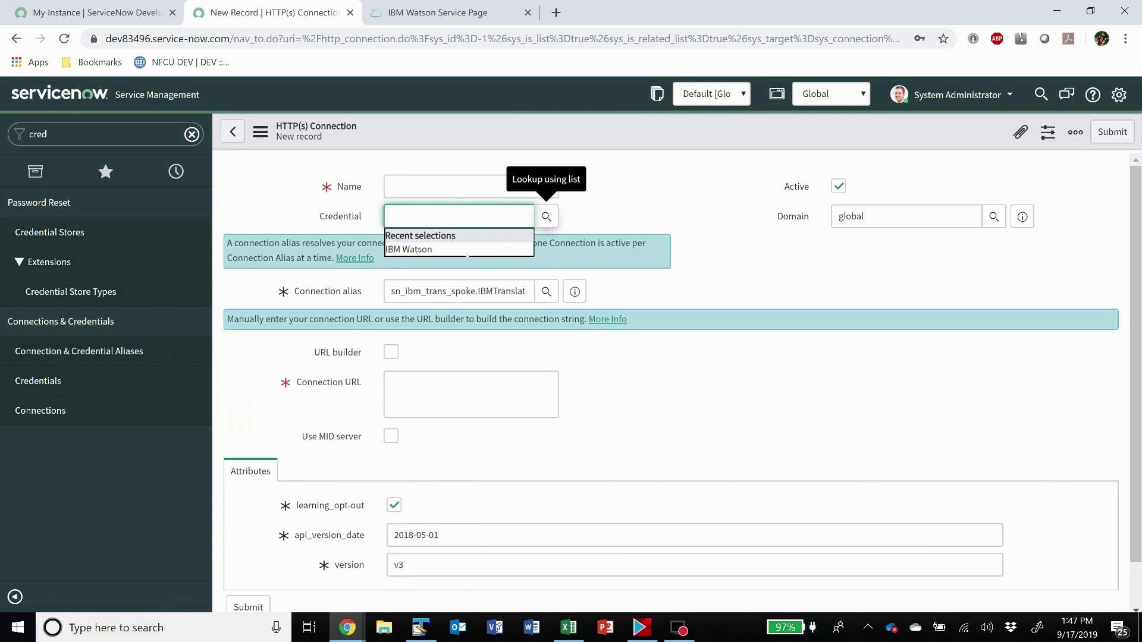
left_click(405, 248)
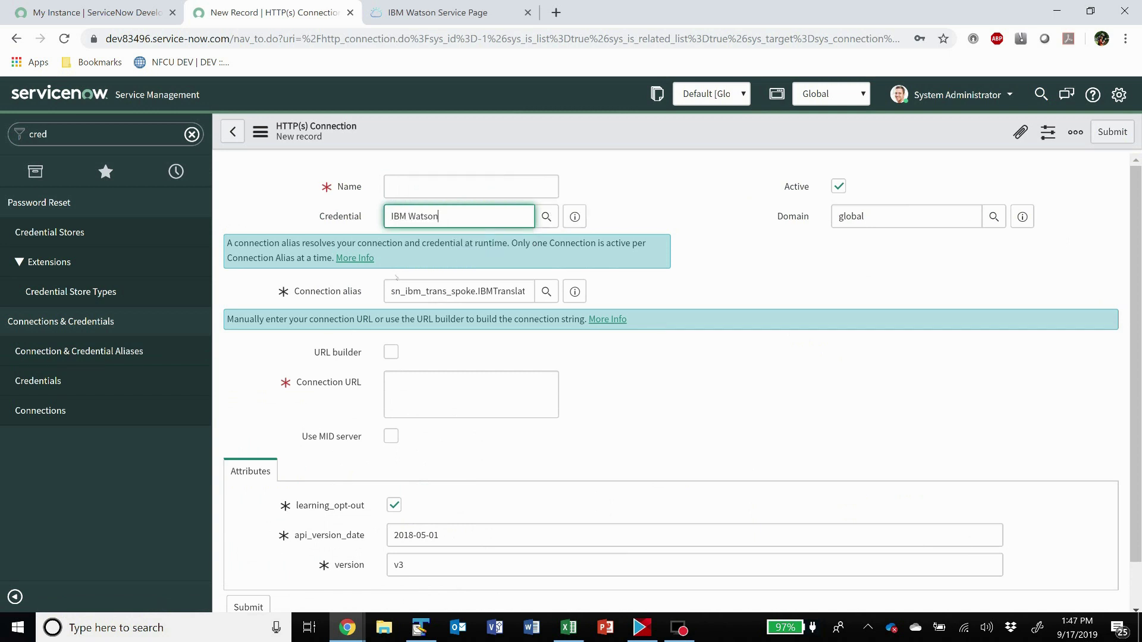
left_click(432, 188)
type("Name")
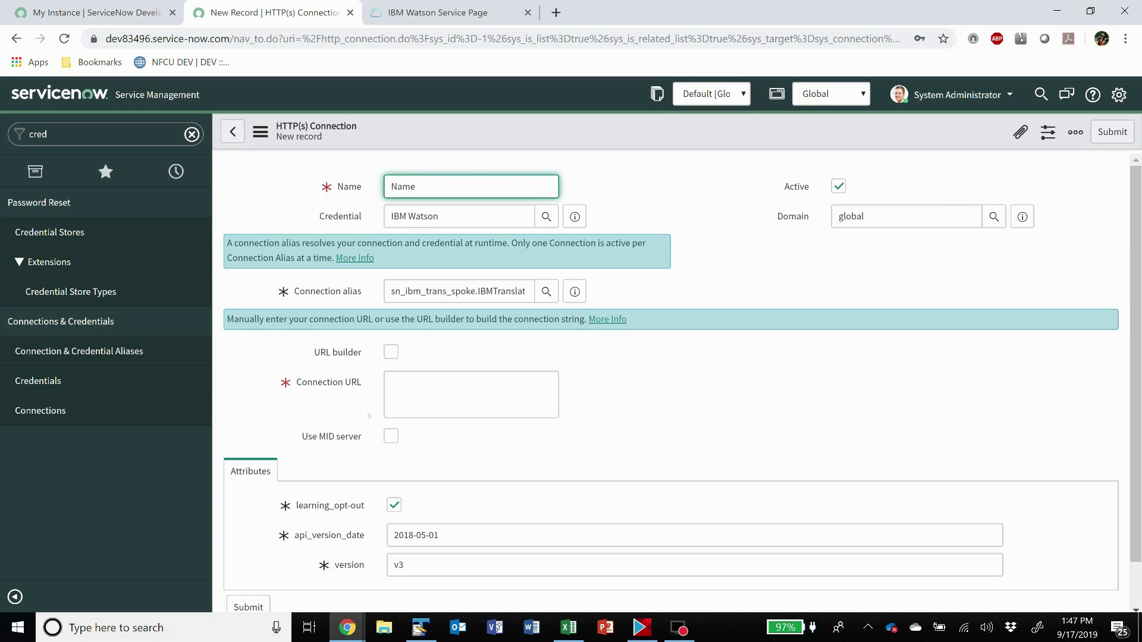
- Copy the Language Translator service URL from the IBM Cloud page
left_click(443, 396)
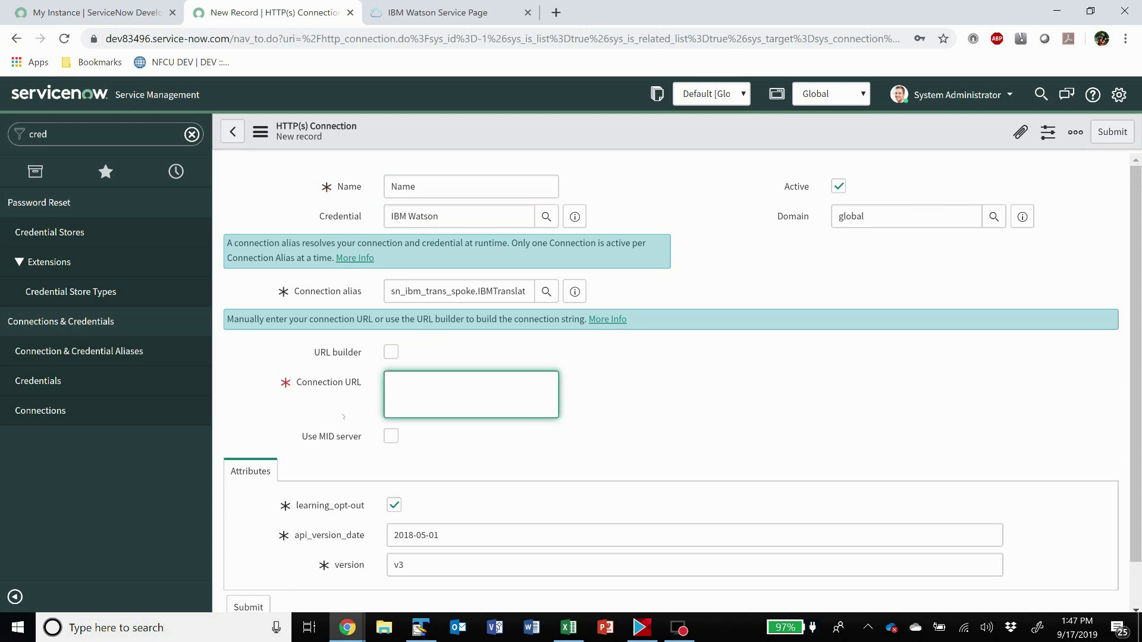
left_click(442, 14)
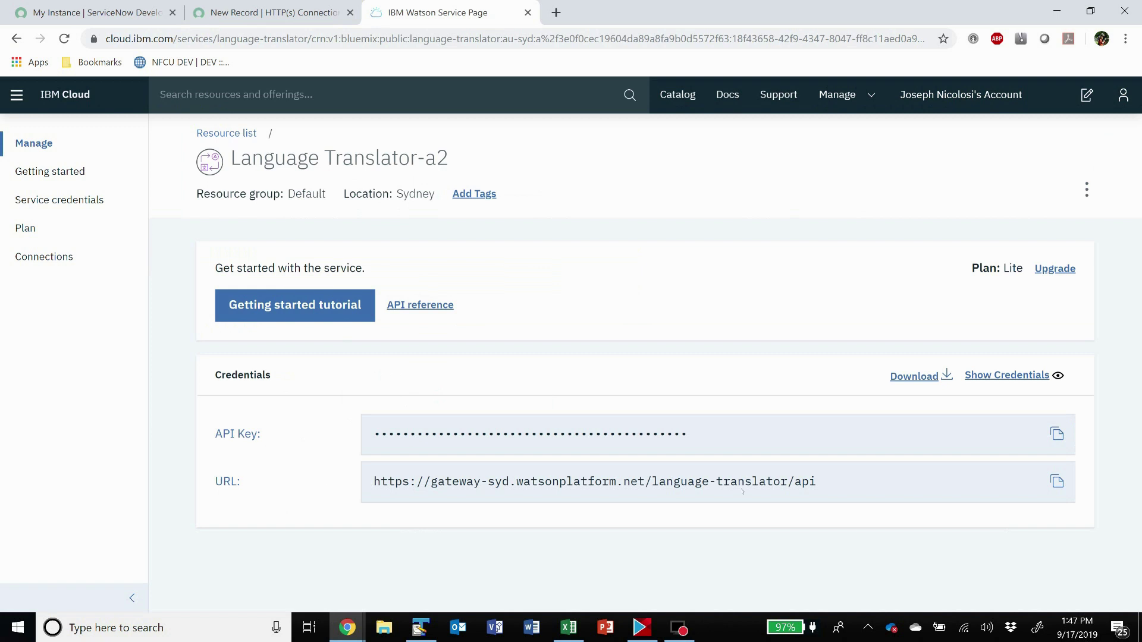
left_click_drag(835, 488, 305, 486)
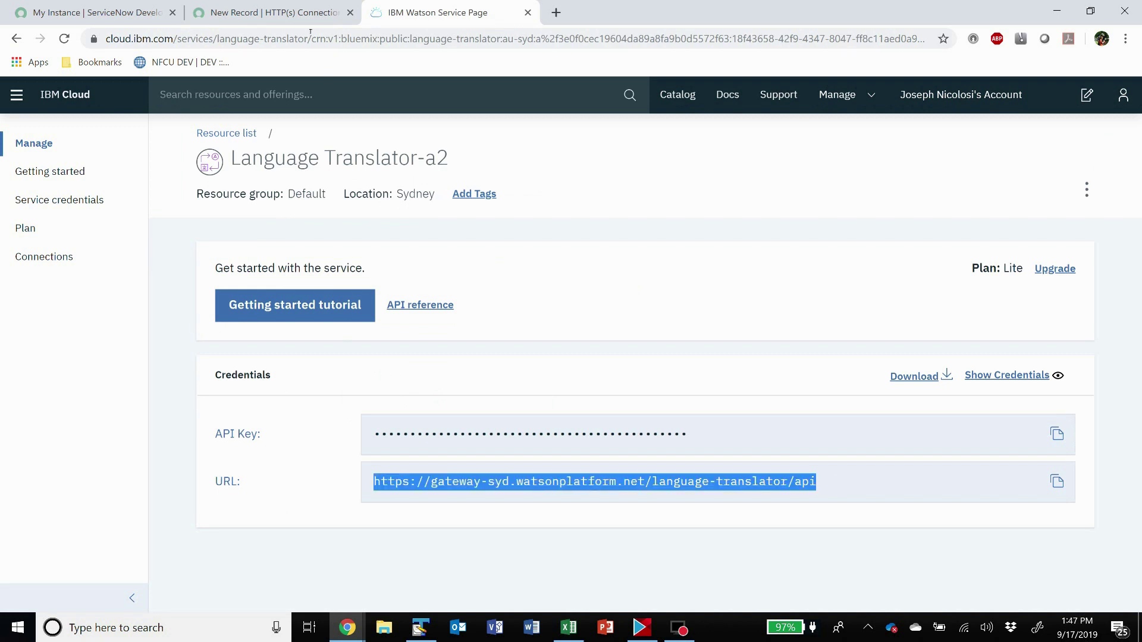
left_click(268, 13)
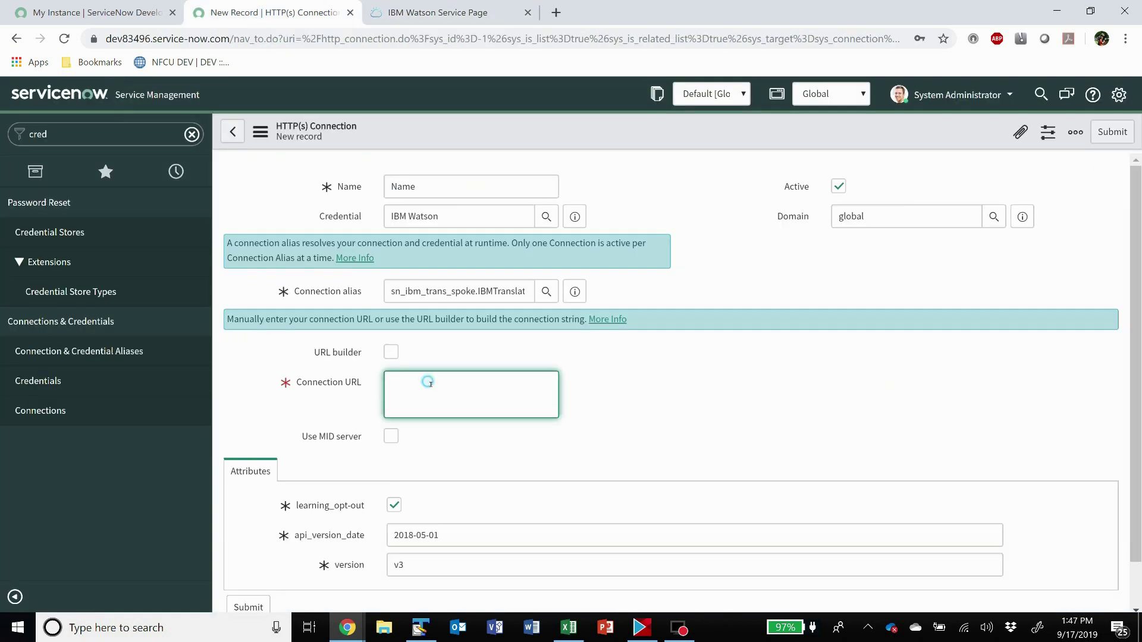
- Discard the new connection, reopen IBMTranslation, and open its existing IBM HTTP(s) connection
scroll(434, 446, "down", 1)
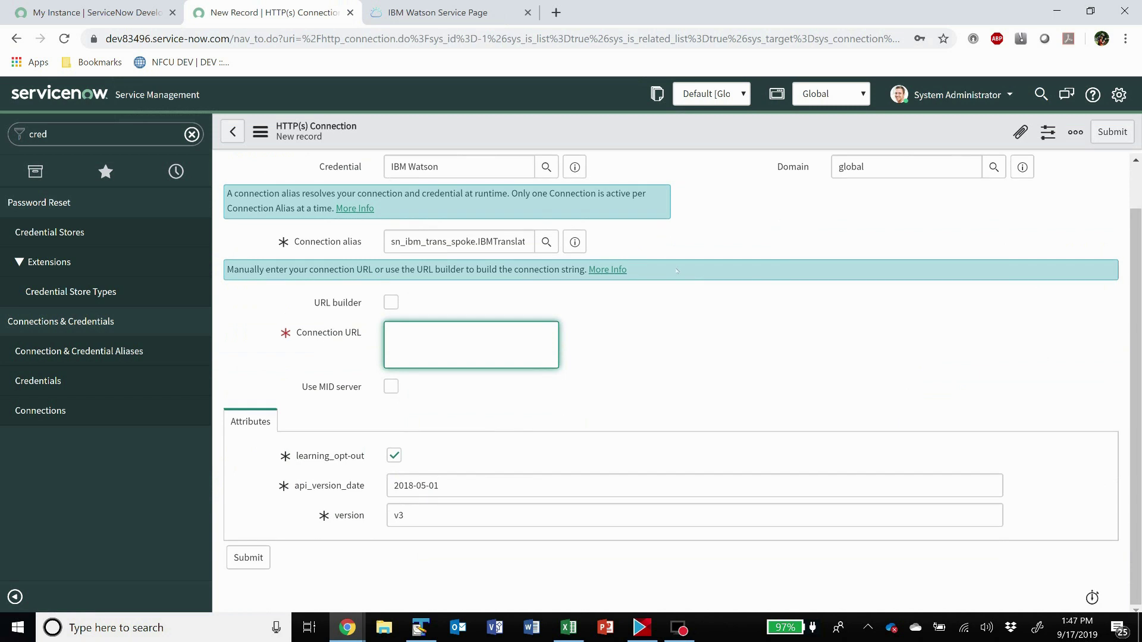
scroll(687, 363, "up", 1)
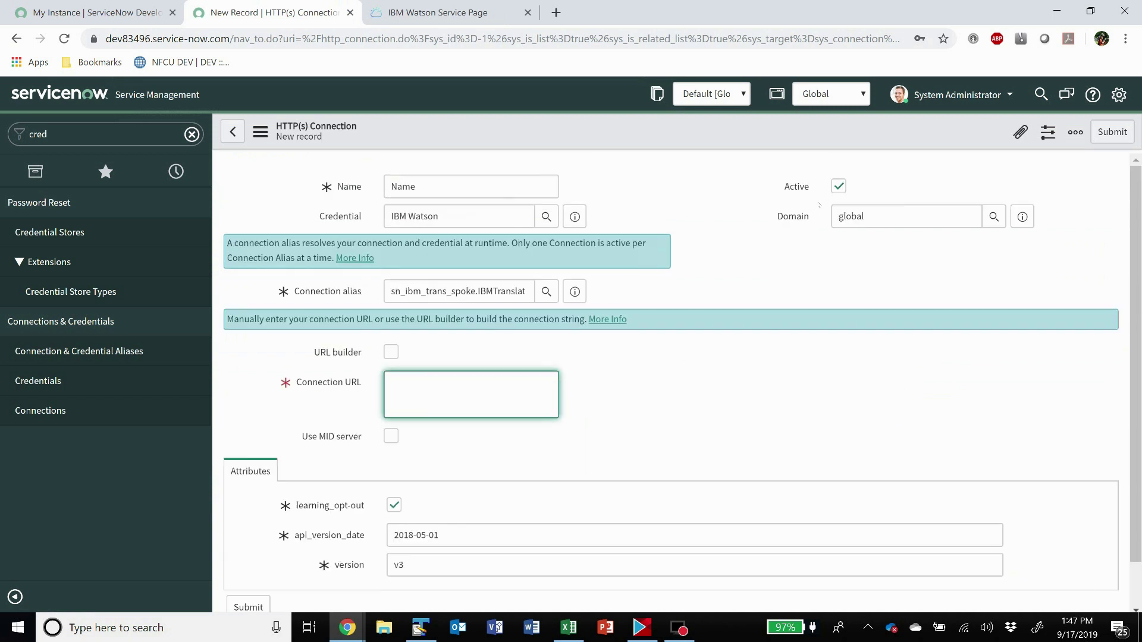
left_click(65, 352)
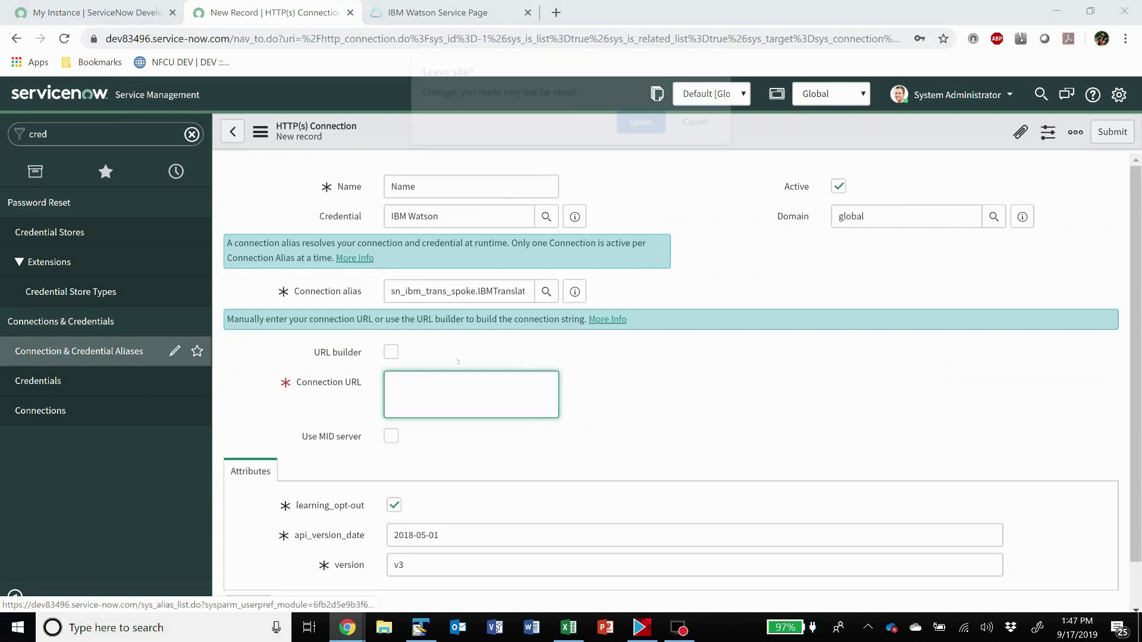
left_click(645, 123)
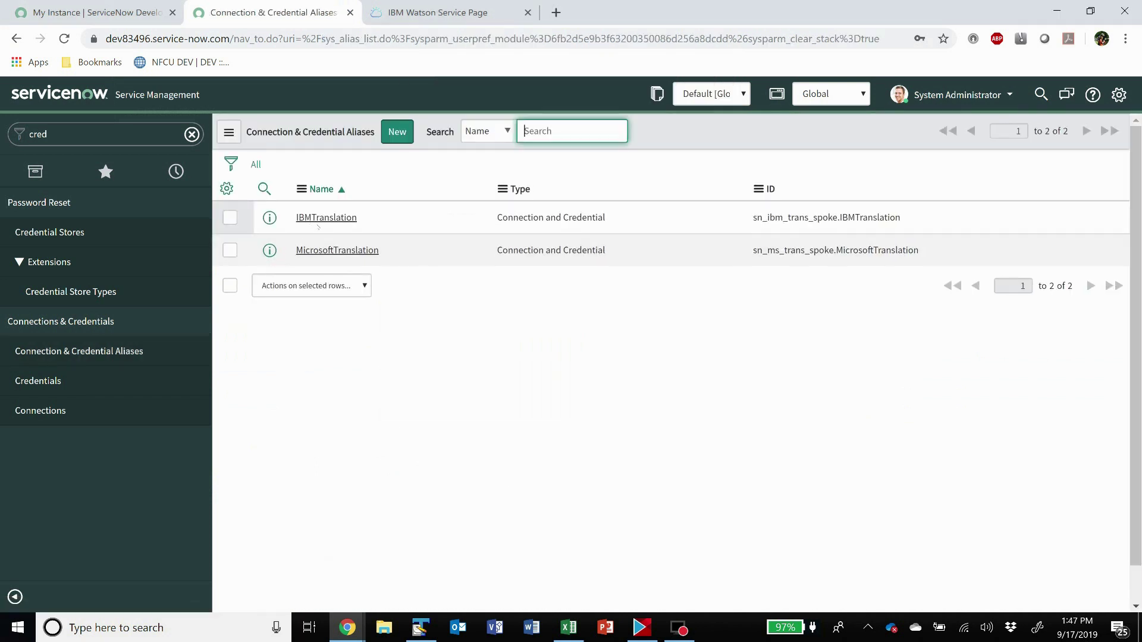
left_click(321, 217)
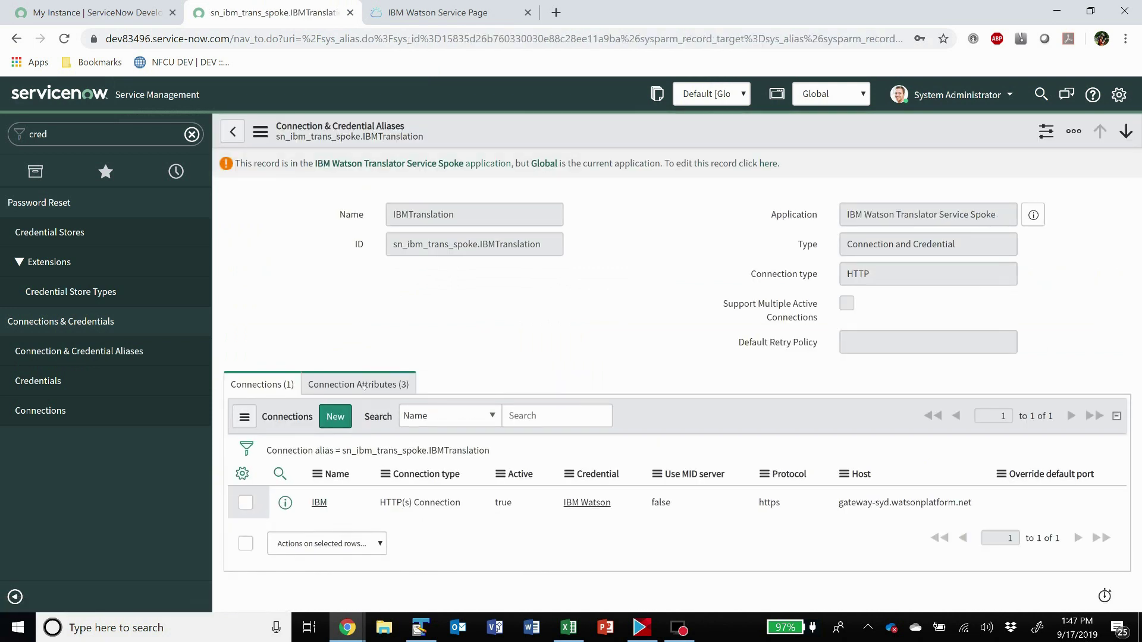
left_click(360, 385)
left_click(247, 385)
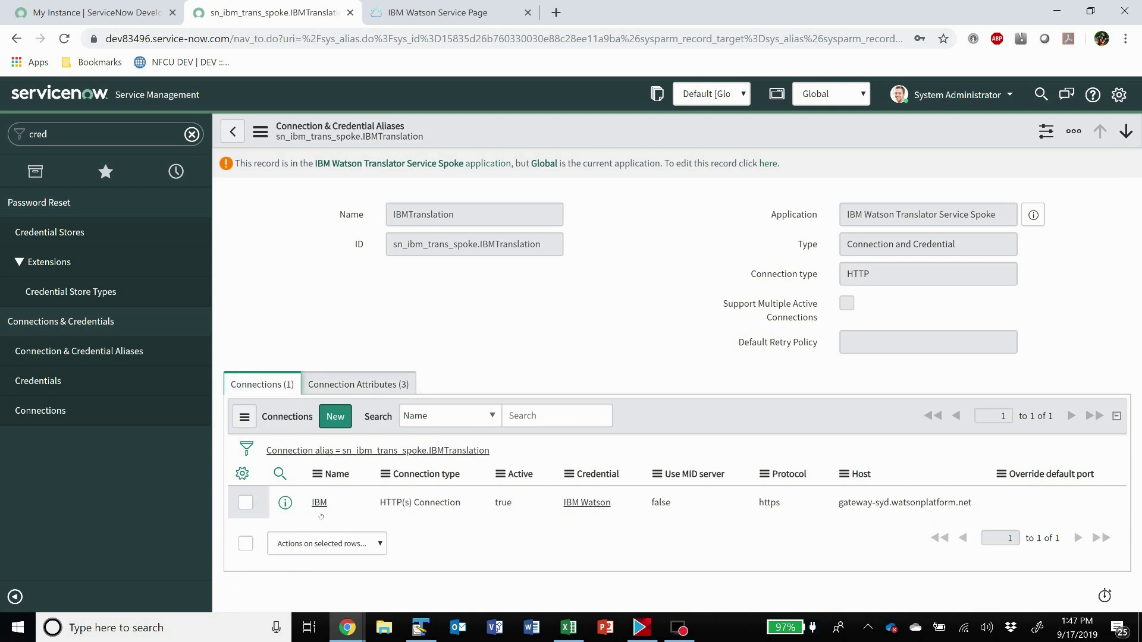
left_click(319, 503)
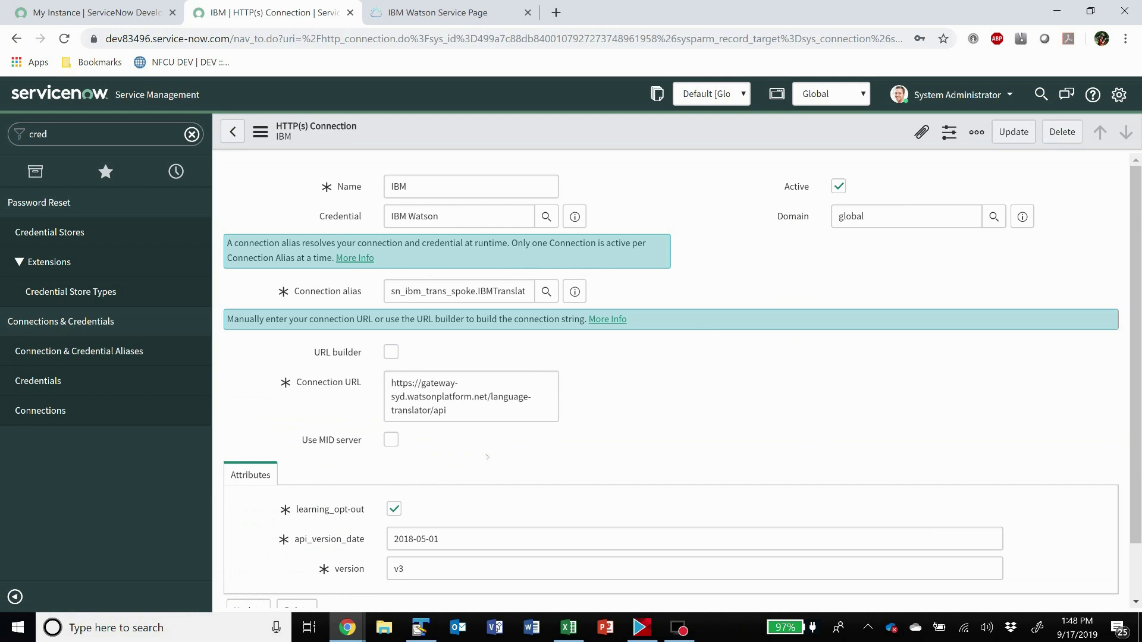
left_click(492, 397)
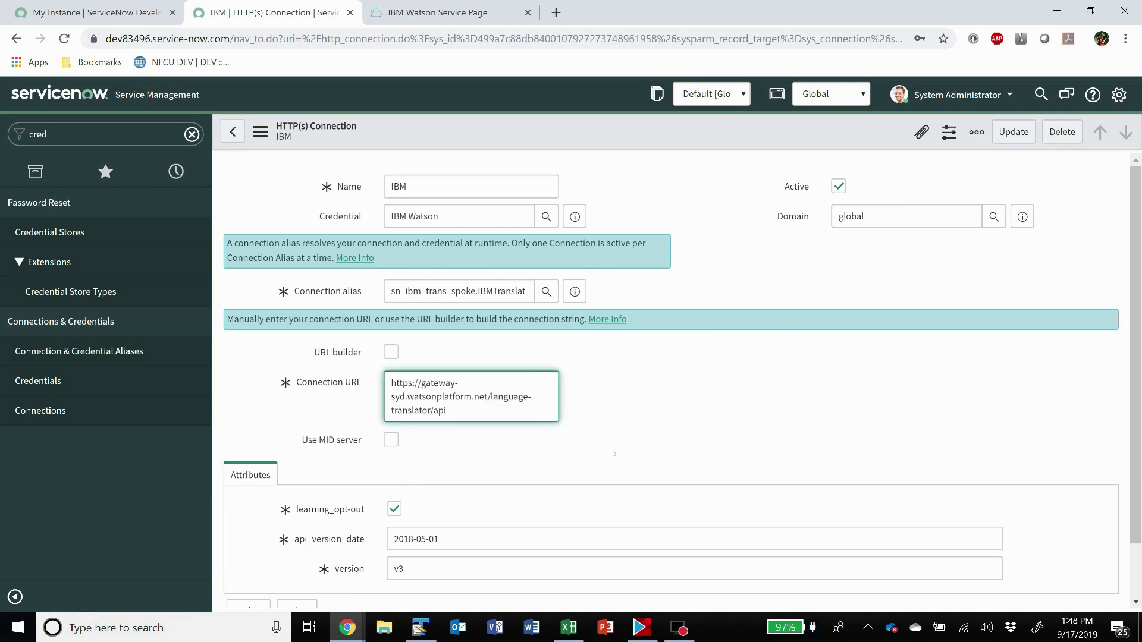
scroll(614, 453, "down", 1)
scroll(614, 455, "up", 1)
- Open incident INC0009009 from Incident > Open and bring up its Description field's configuration options
left_click(97, 132)
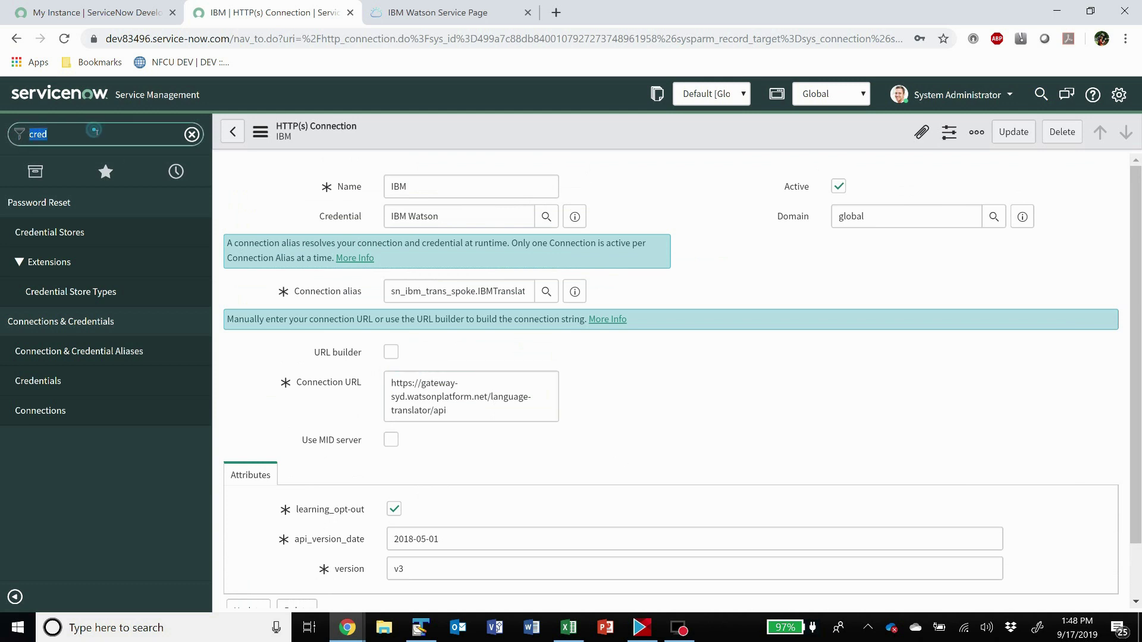
type("inc")
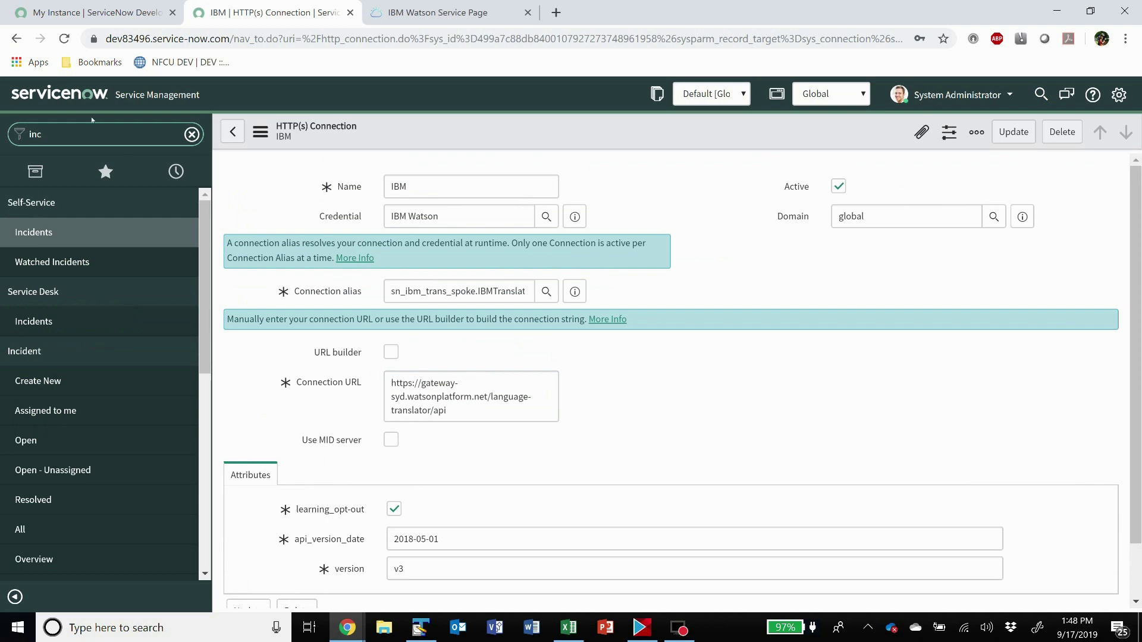
left_click(26, 440)
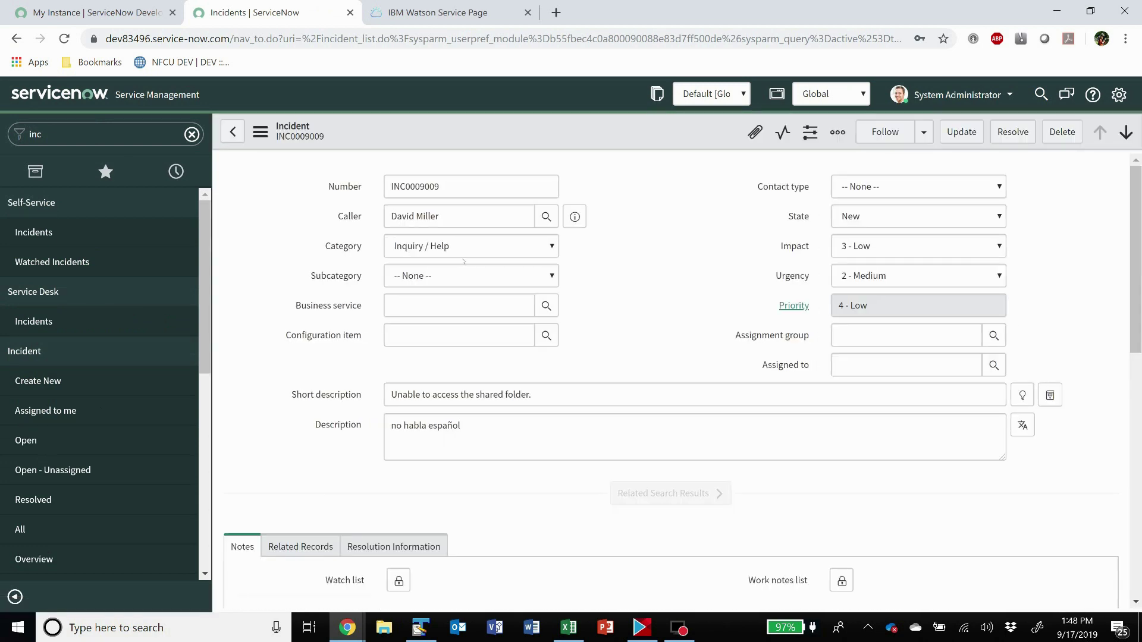
scroll(383, 295, "down", 4)
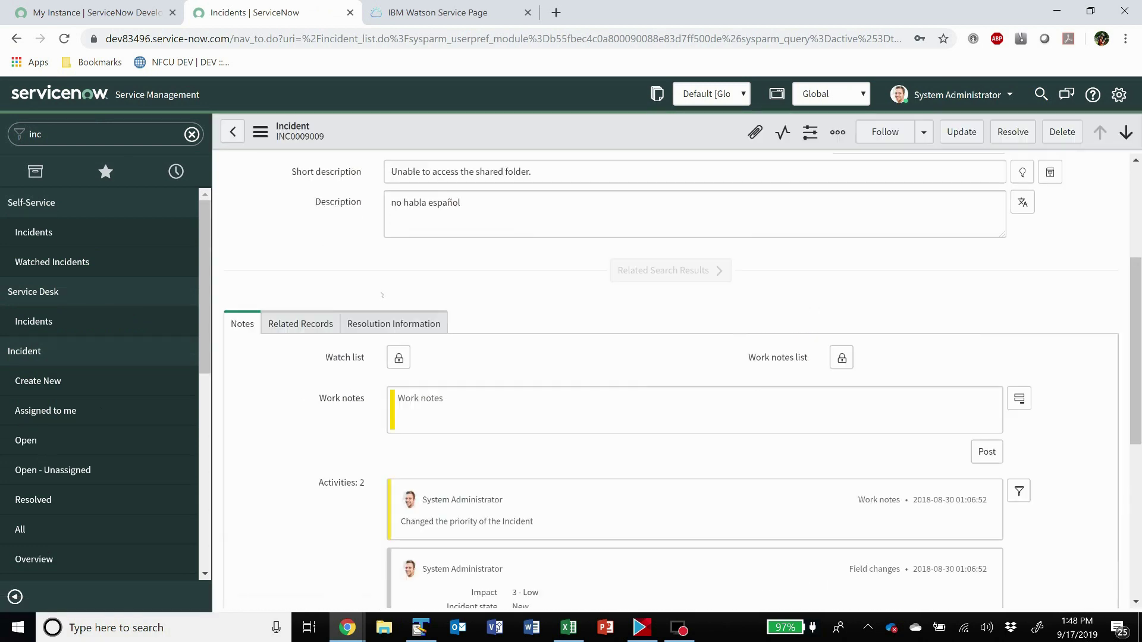
right_click(343, 209)
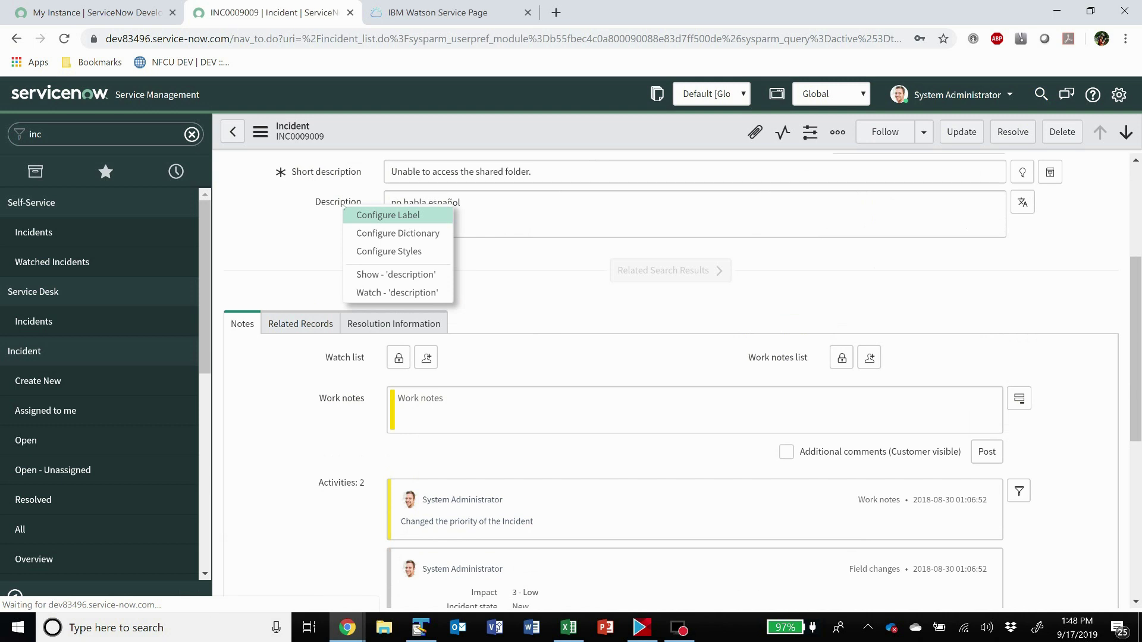
- Open the Description dictionary entry and scroll to its two attributes, including Dynamic Translation Enabled
left_click(387, 236)
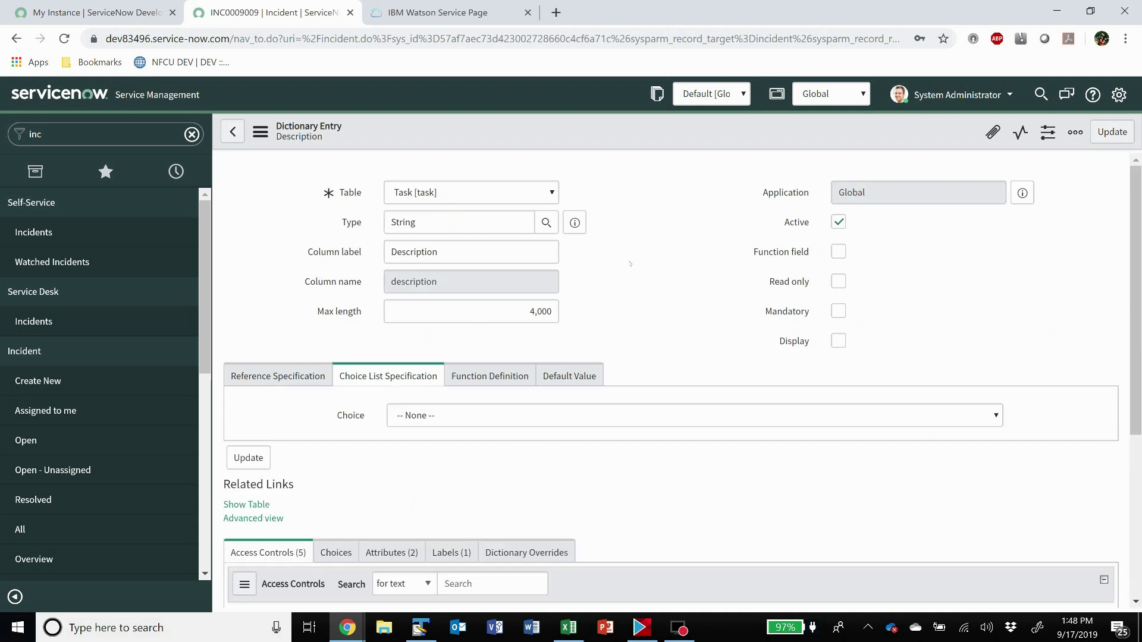
scroll(630, 264, "down", 5)
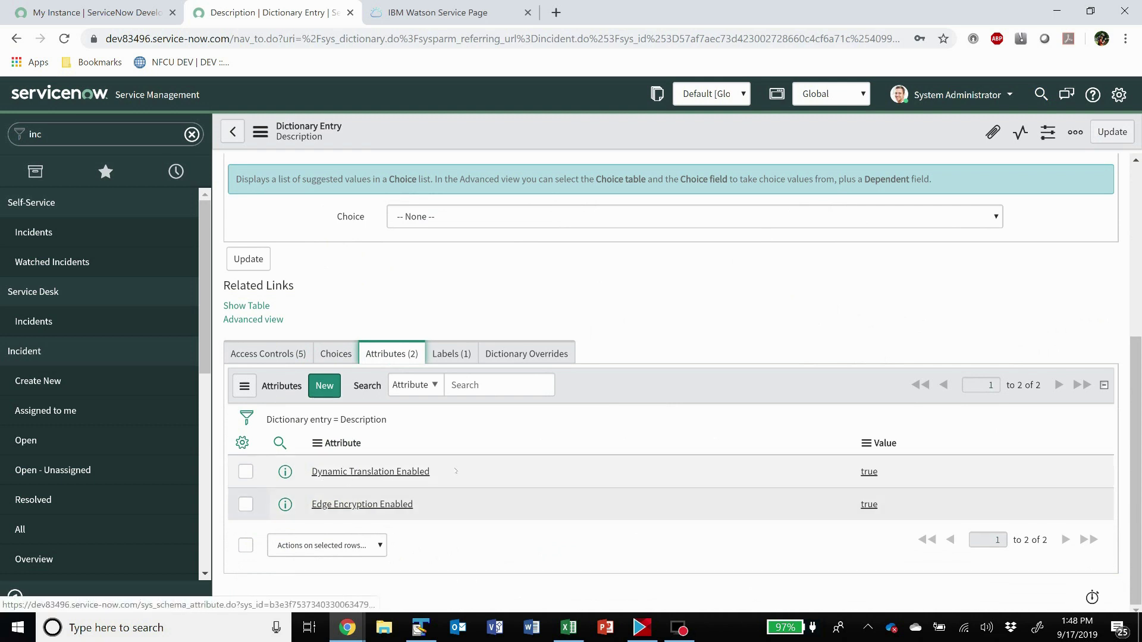
- Draft a new Dynamic Translation Enabled attribute with value true, then discard it unsaved
left_click(877, 473)
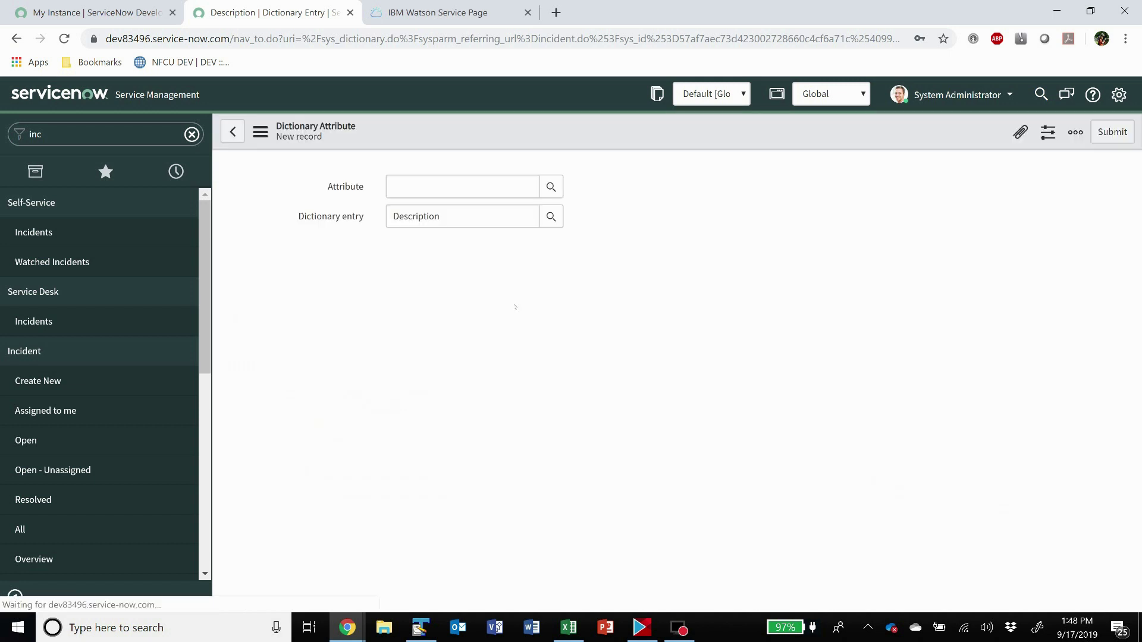
left_click(495, 189)
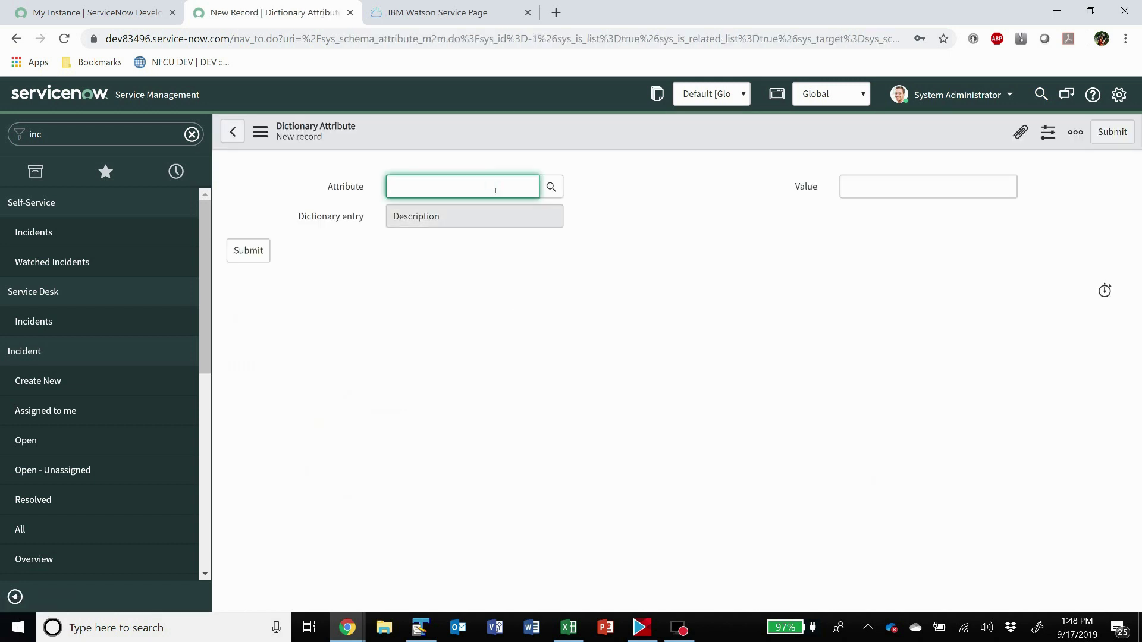
type("dyn")
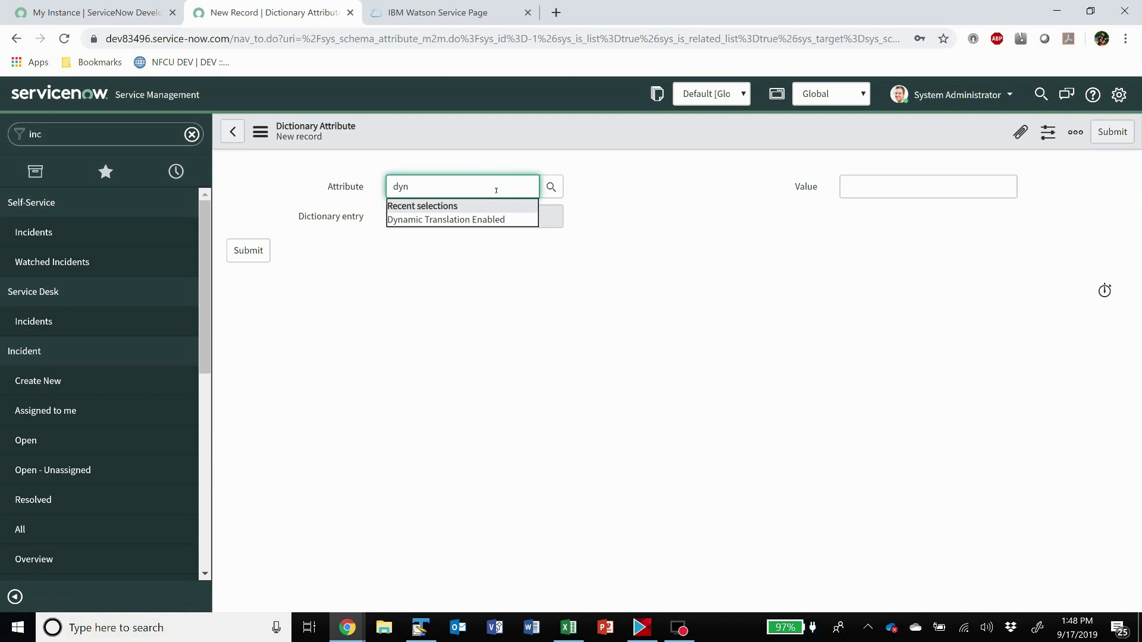
left_click(491, 219)
left_click(906, 186)
type("t")
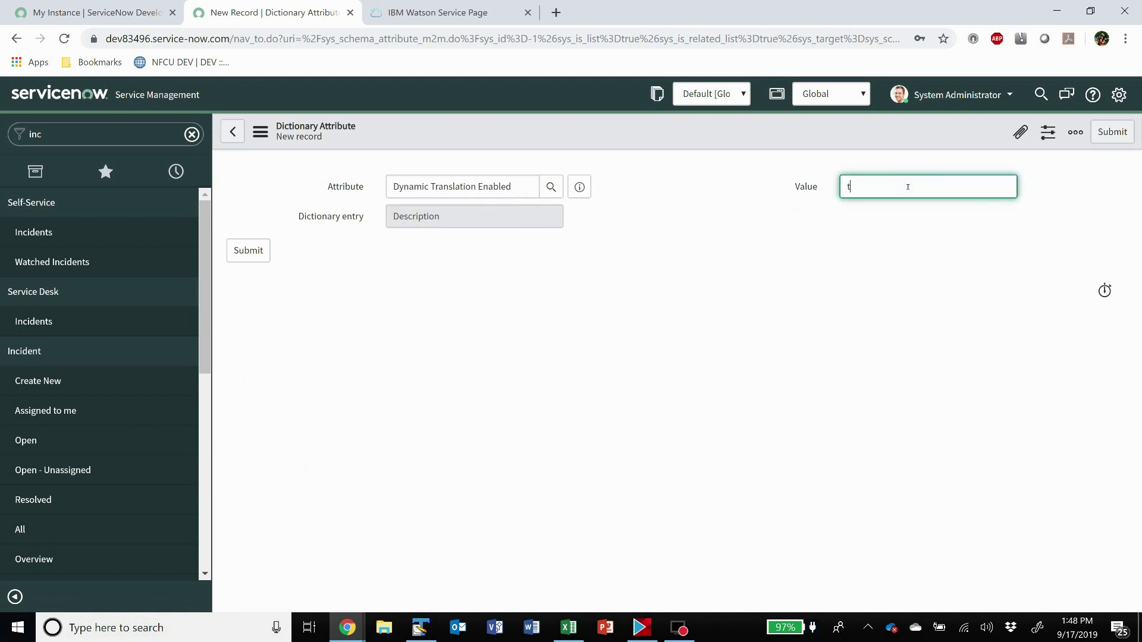
type("rue")
left_click(233, 132)
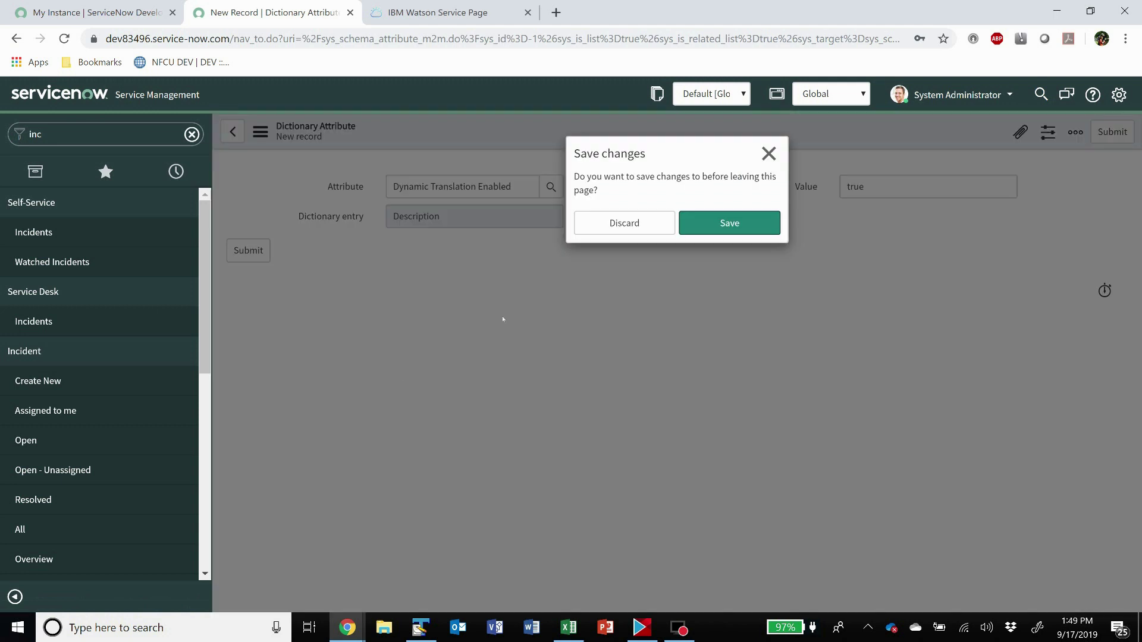
left_click(588, 231)
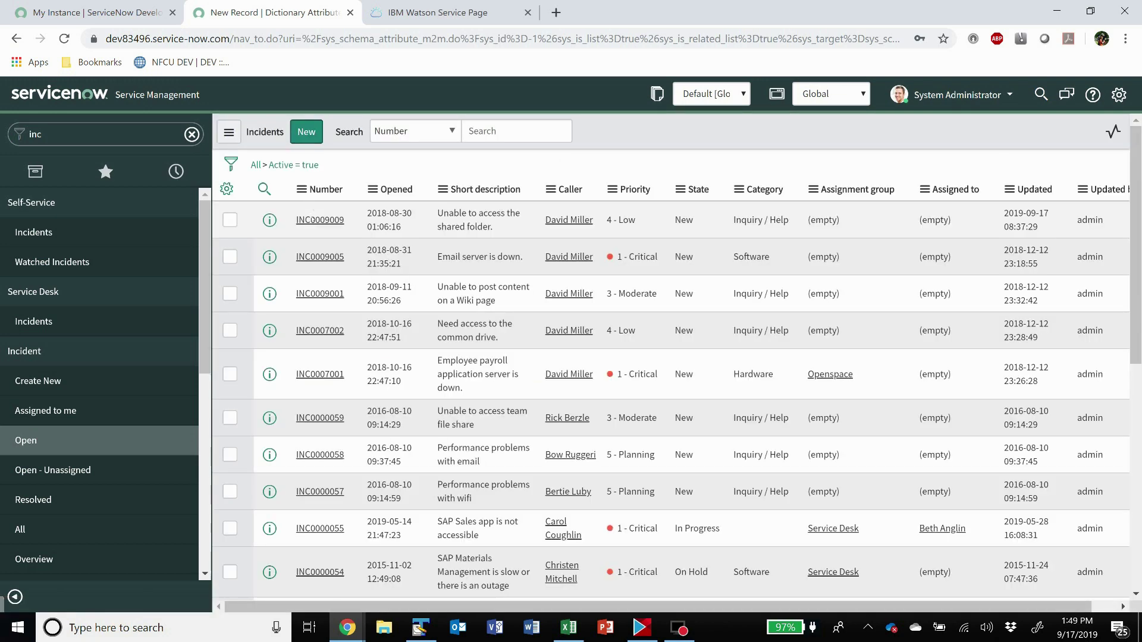
- Open incident INC0009009 and translate its Description 'no habla español' to 'does not speak Spanish'
left_click(316, 219)
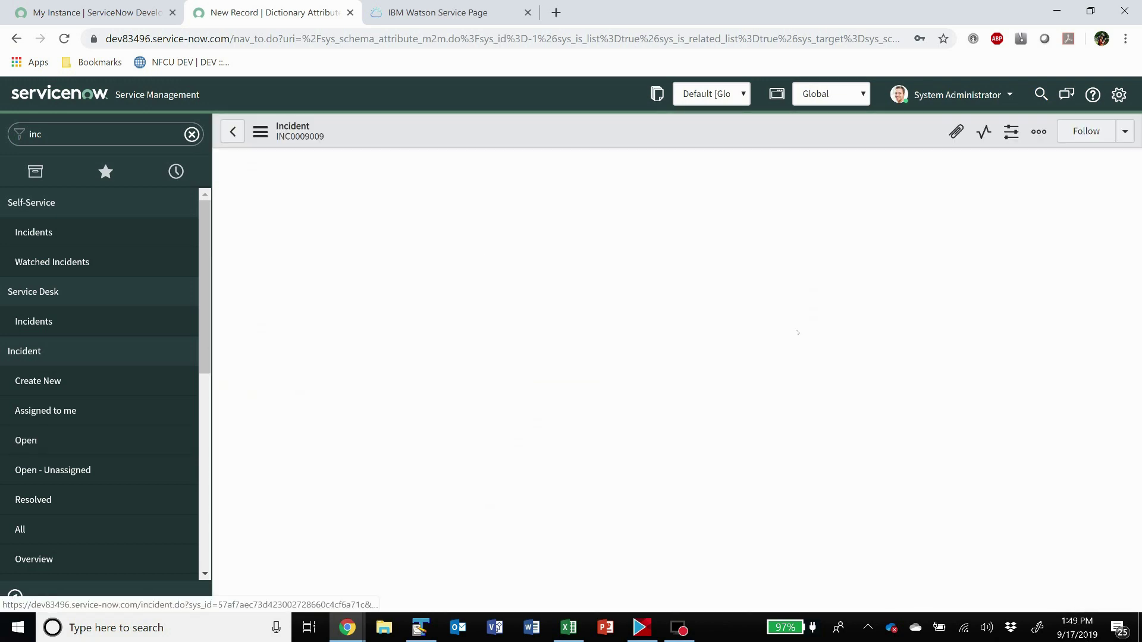
scroll(921, 381, "down", 2)
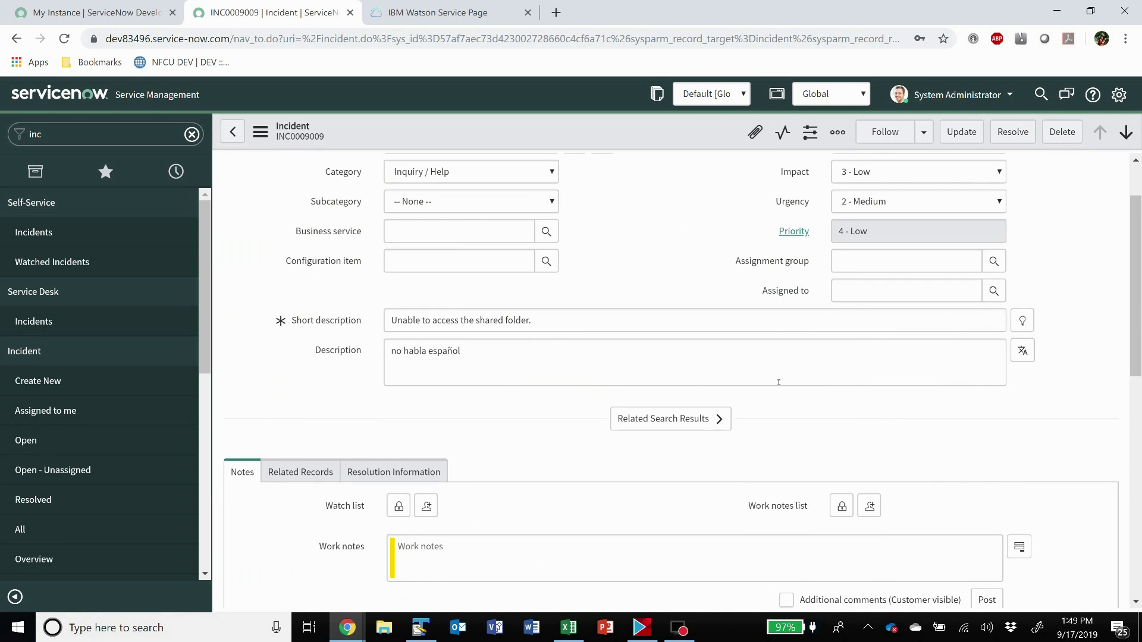
left_click(551, 374)
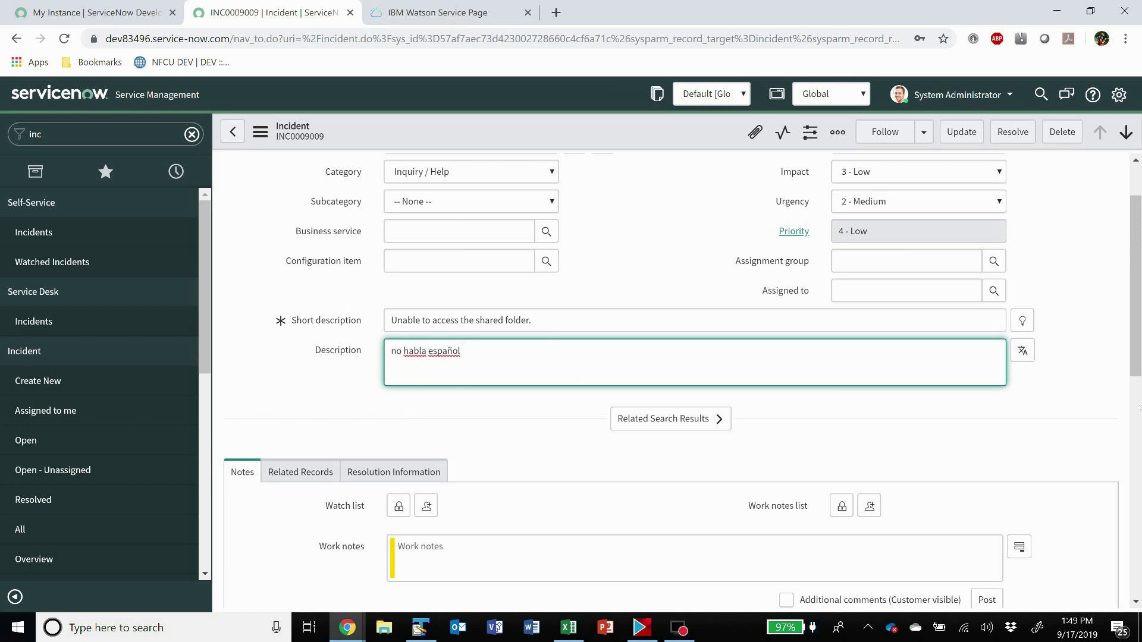
left_click(1022, 350)
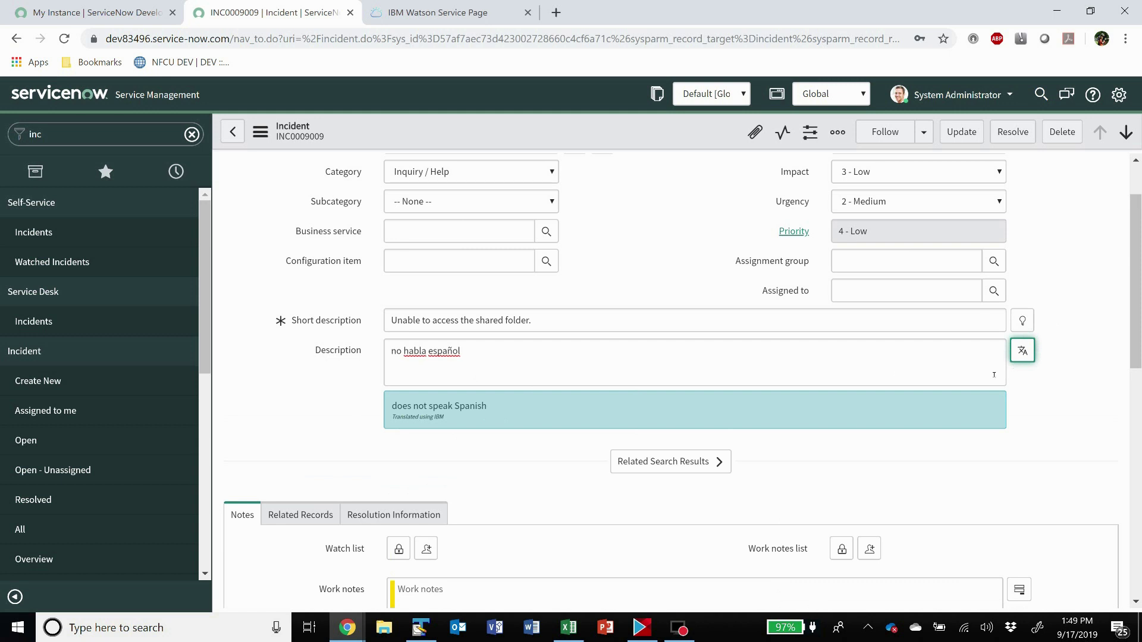
left_click(893, 372)
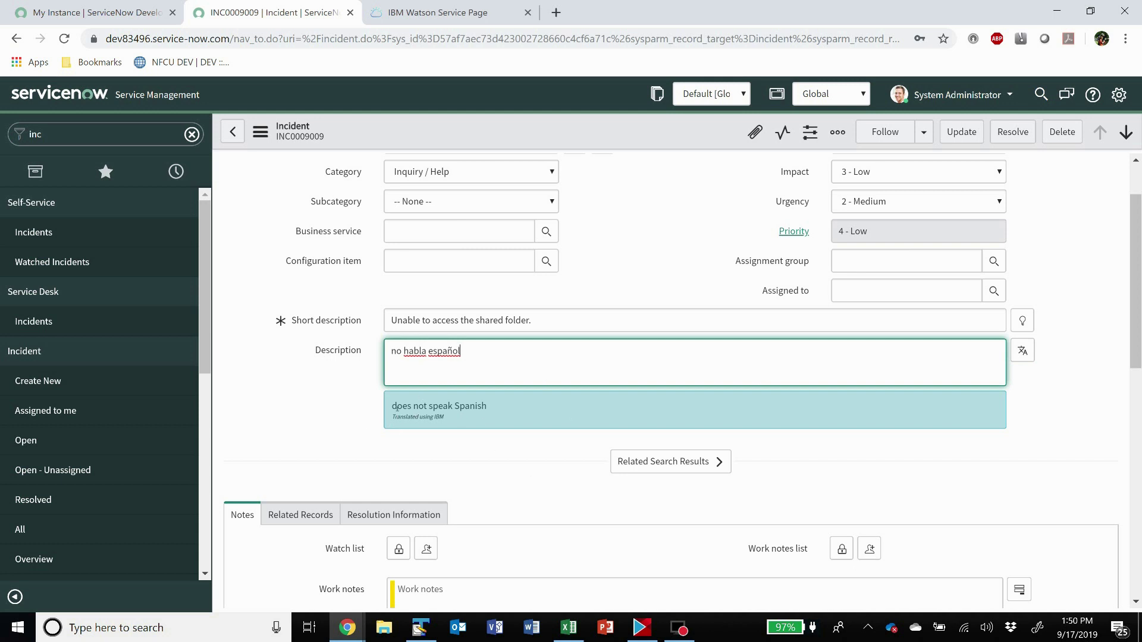
left_click_drag(397, 408, 536, 408)
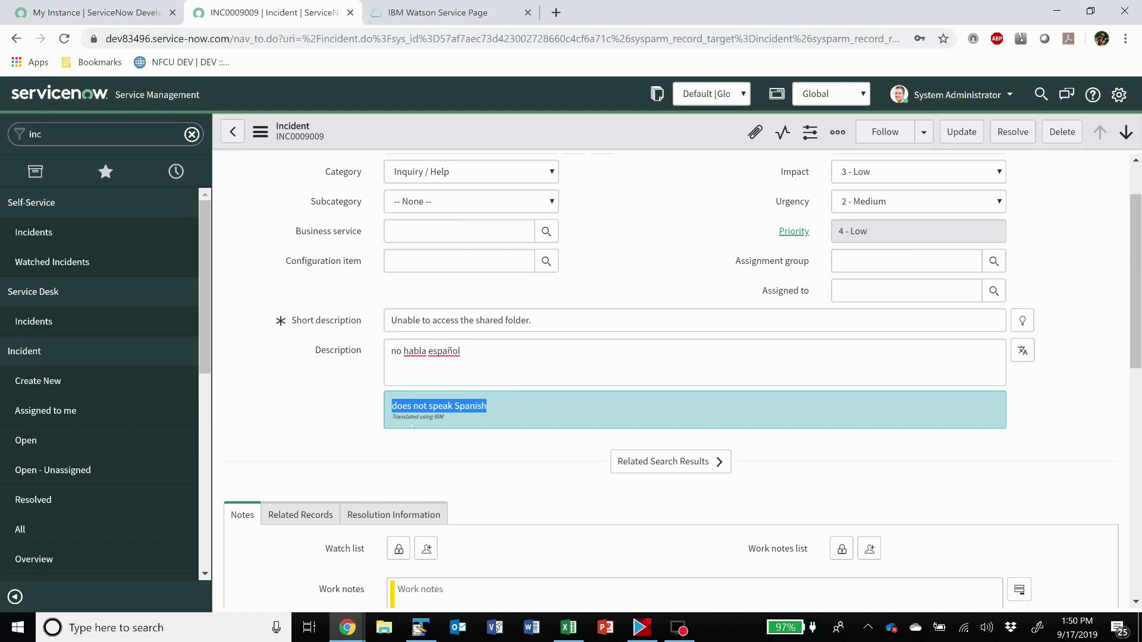
left_click(452, 422)
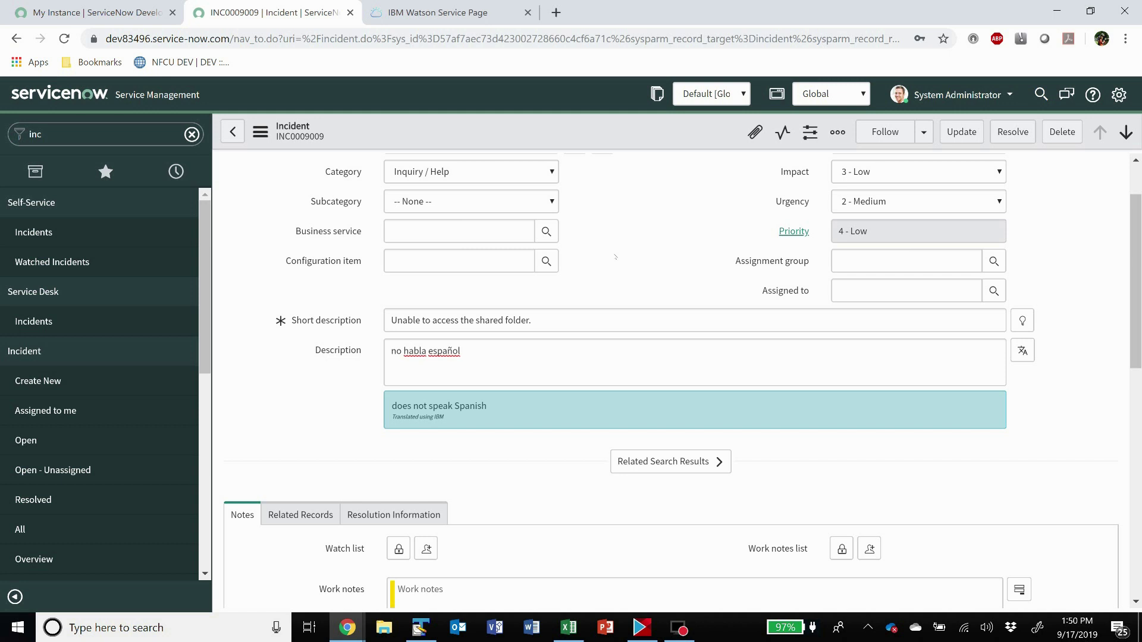
left_click(653, 245)
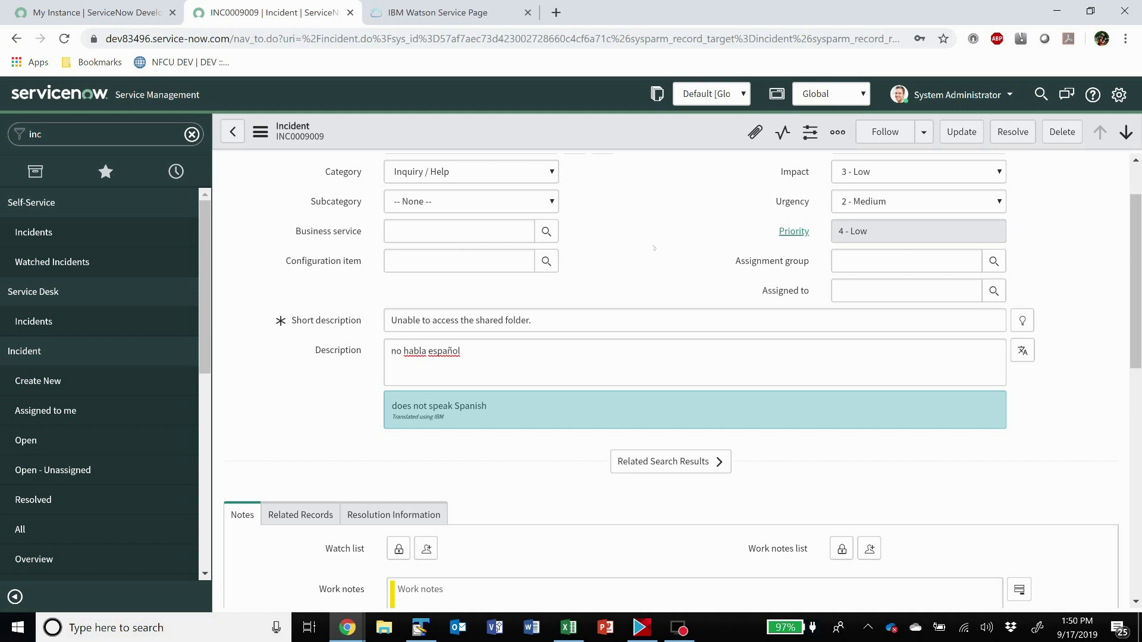